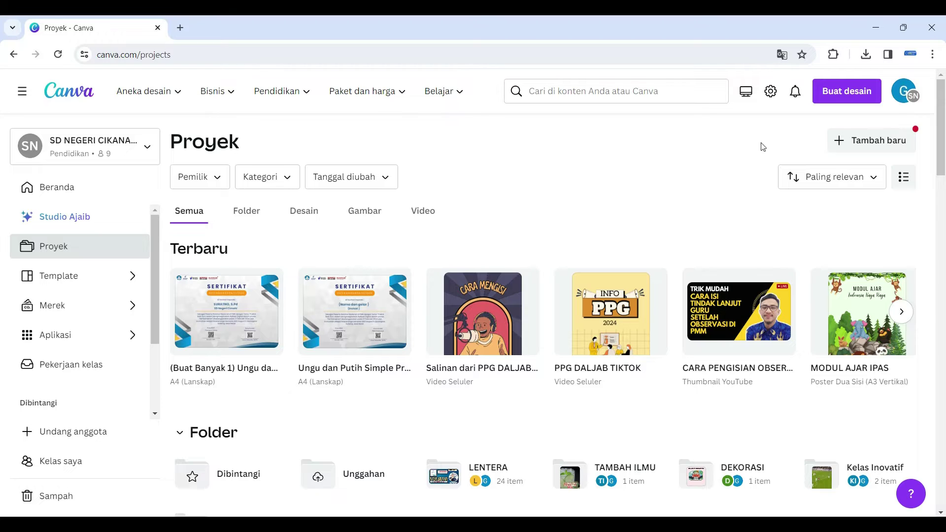
# - Search the design types for "SERTIKAT EDU" and create a blank landscape Sertifikat design
pyautogui.moveTo(792, 273)
pyautogui.click(842, 91)
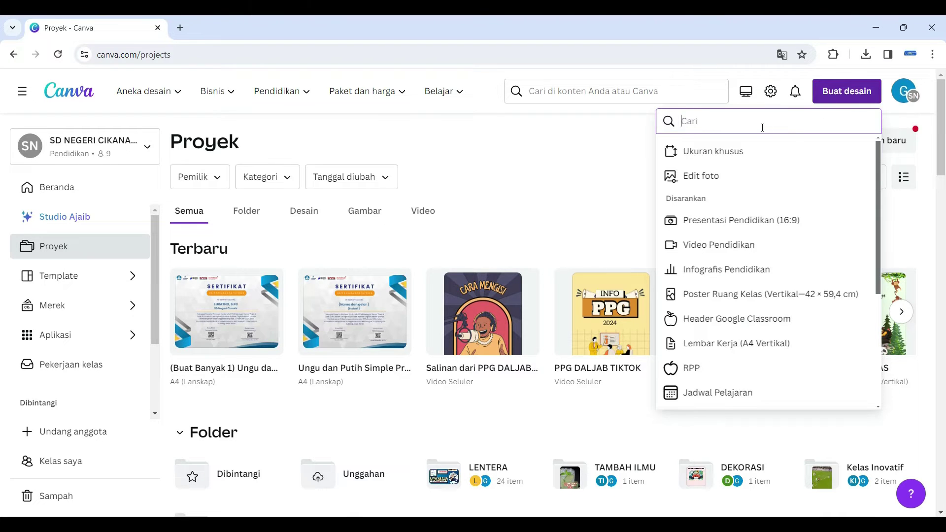
pyautogui.write('SERTIKAT')
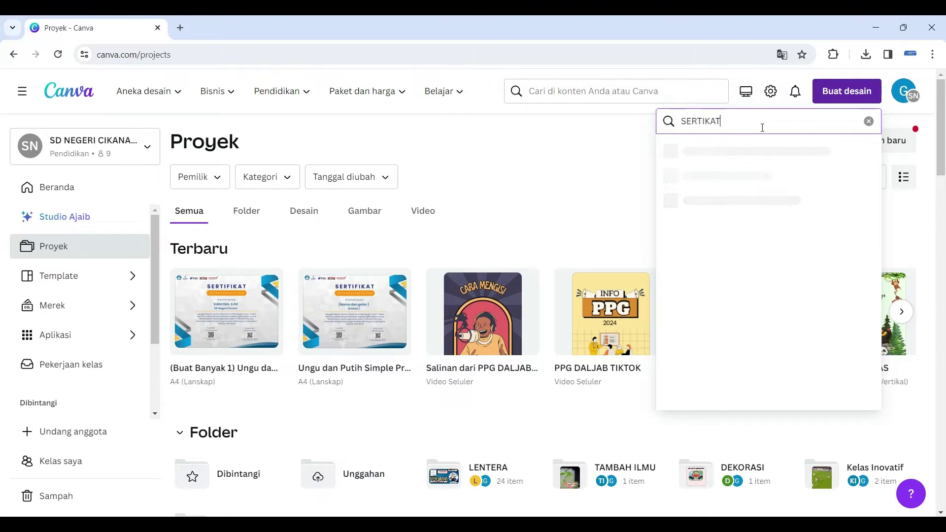
pyautogui.write(' EDU')
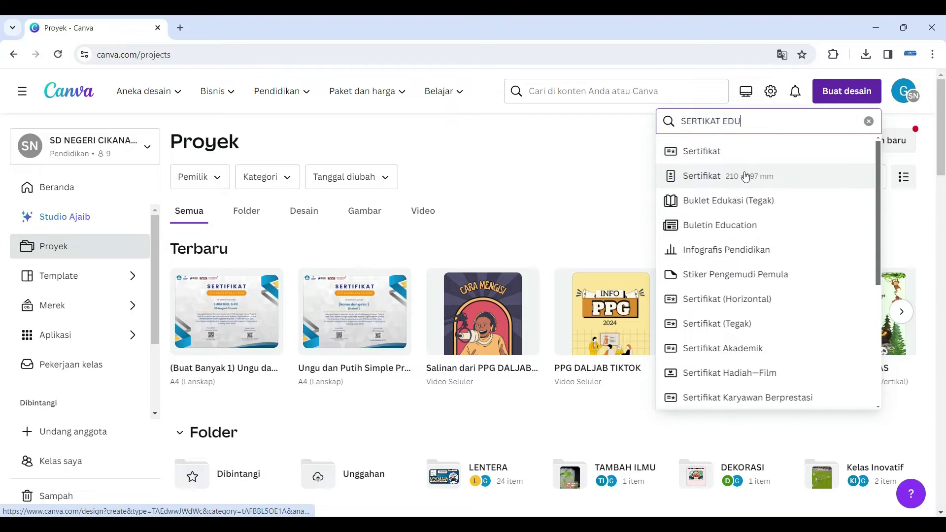
pyautogui.click(712, 154)
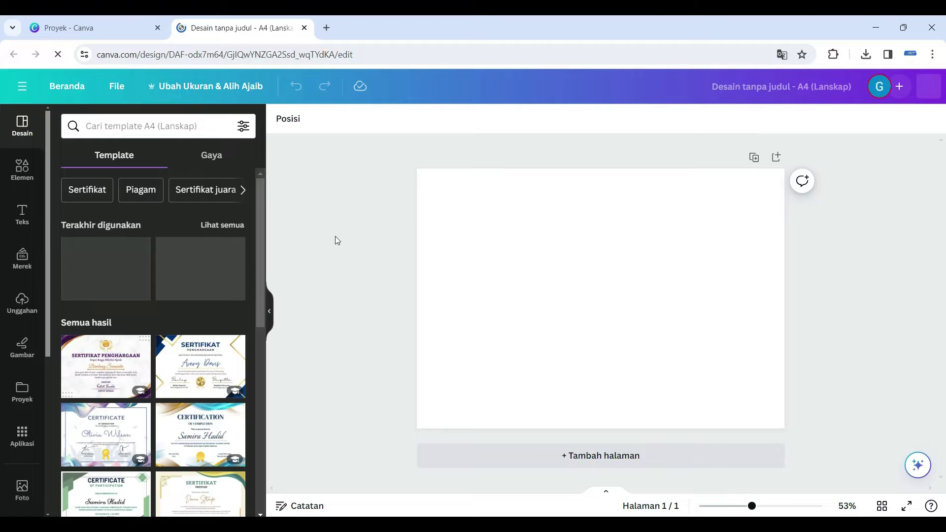
# - Apply the recently used blue "Biru Sertifikat Terbaru Certificate" template to the blank page
pyautogui.click(425, 334)
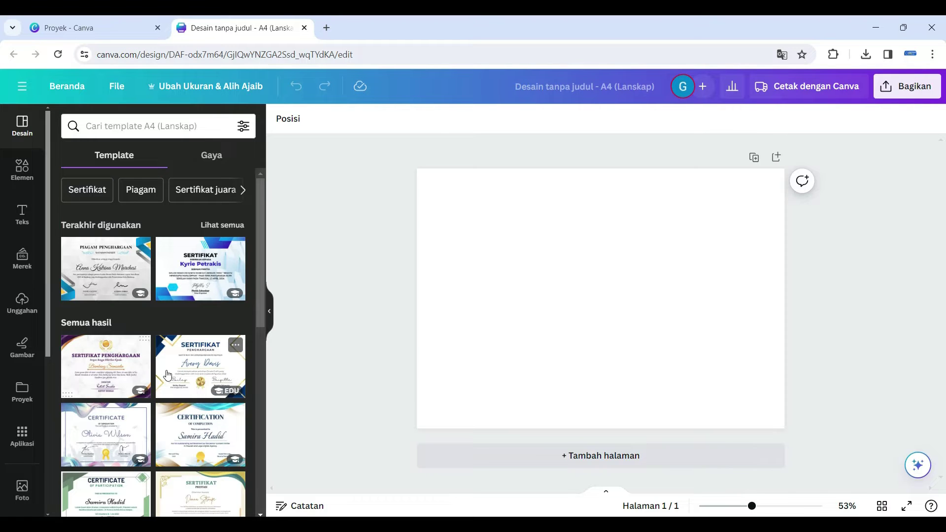
pyautogui.click(197, 271)
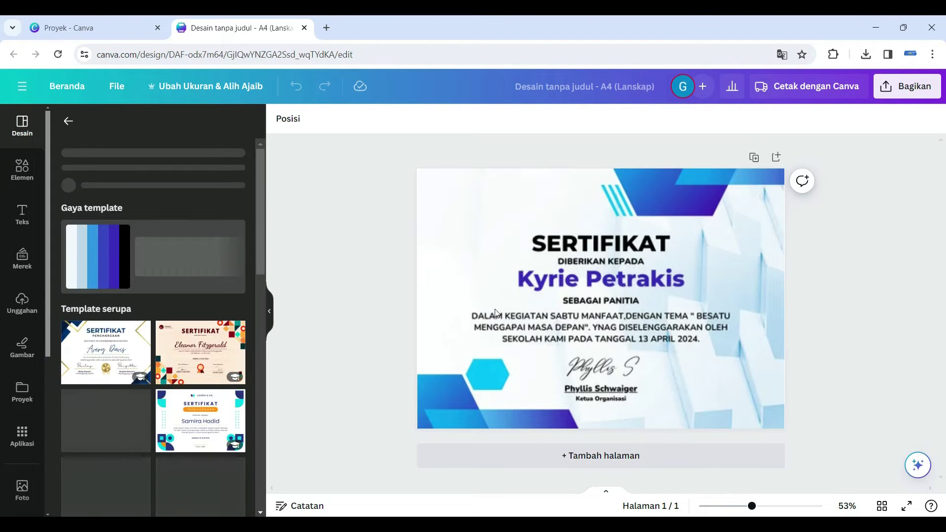
pyautogui.click(876, 279)
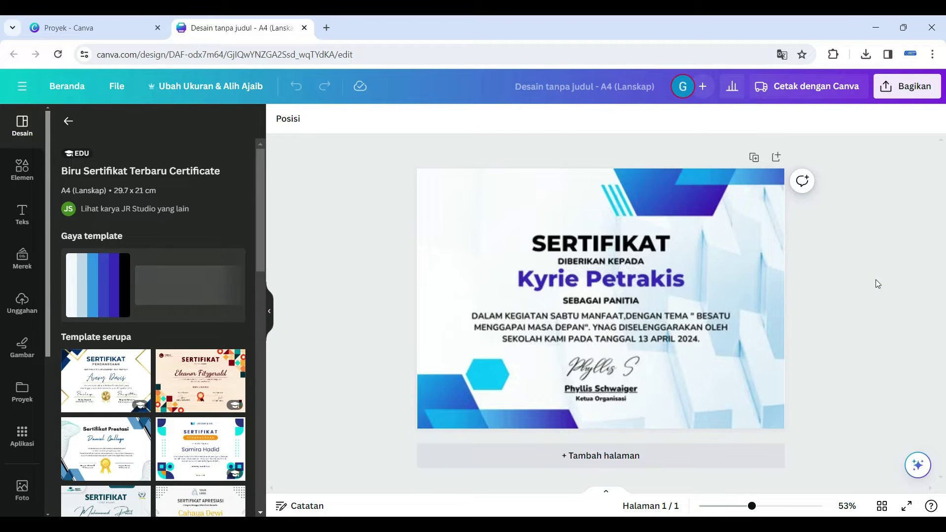
pyautogui.click(595, 322)
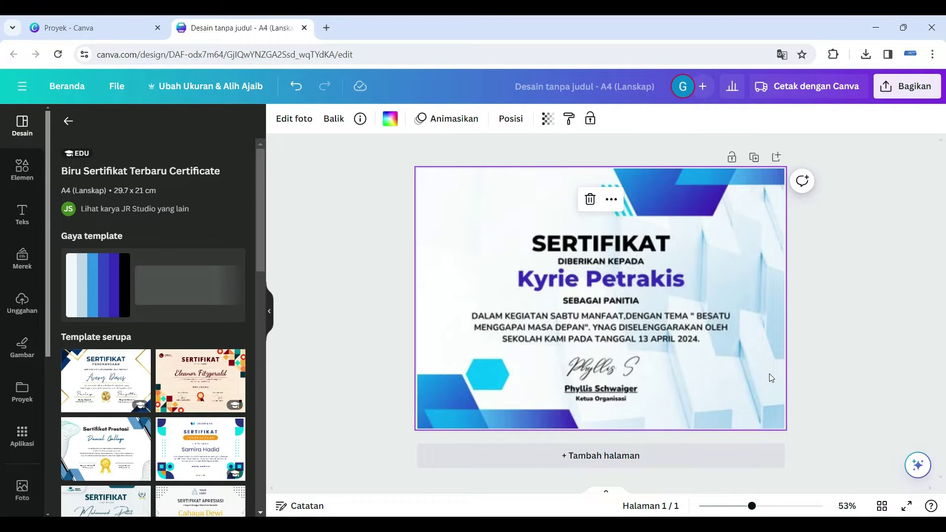
# - Move the "SERTIFIKAT" heading upward and shift the blue corner decoration further into the page's upper-right corner
pyautogui.click(643, 244)
pyautogui.moveTo(643, 242); pyautogui.dragTo(645, 237)
pyautogui.moveTo(702, 187); pyautogui.dragTo(730, 179)
pyautogui.moveTo(641, 238); pyautogui.dragTo(643, 235)
# - Duplicate the "DIBERIKAN KEPADA" line just below the "SERTIFIKAT" heading and replace the copy's text with "002/EDUKANANGA/III/2024"
pyautogui.click(635, 266)
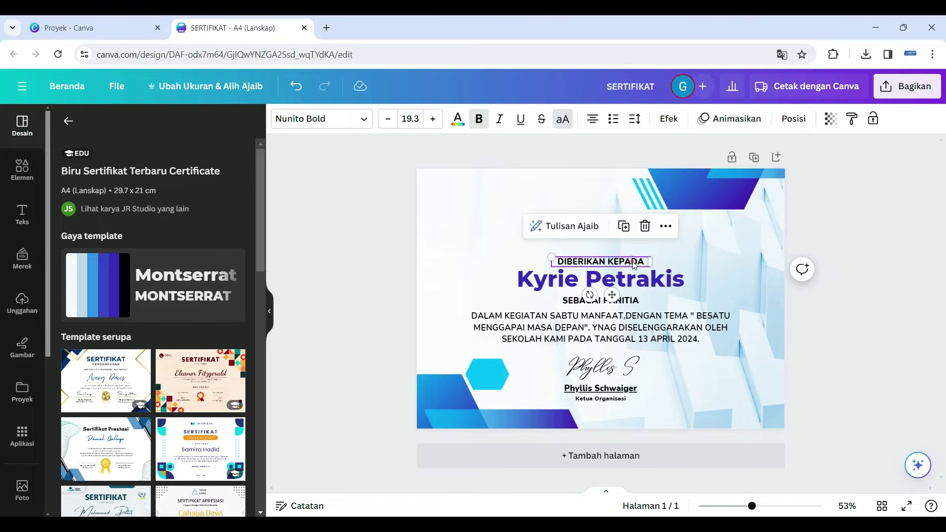
pyautogui.moveTo(620, 295); pyautogui.dragTo(612, 279)
pyautogui.doubleClick(625, 241)
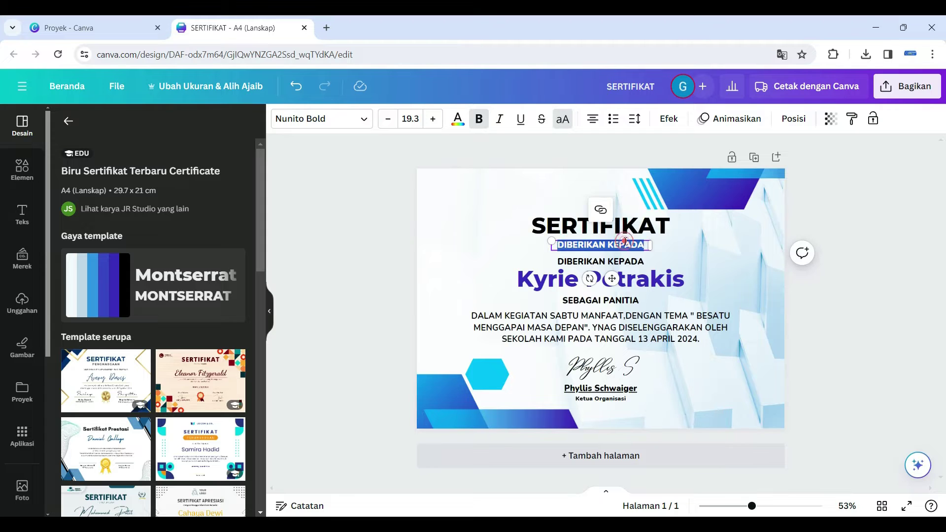
pyautogui.write('00')
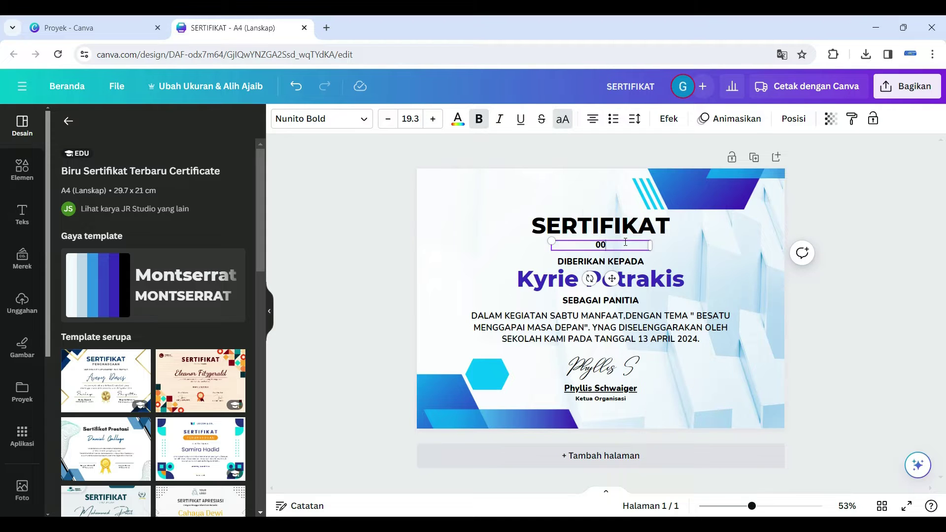
pyautogui.write('2/EDUKANANGA')
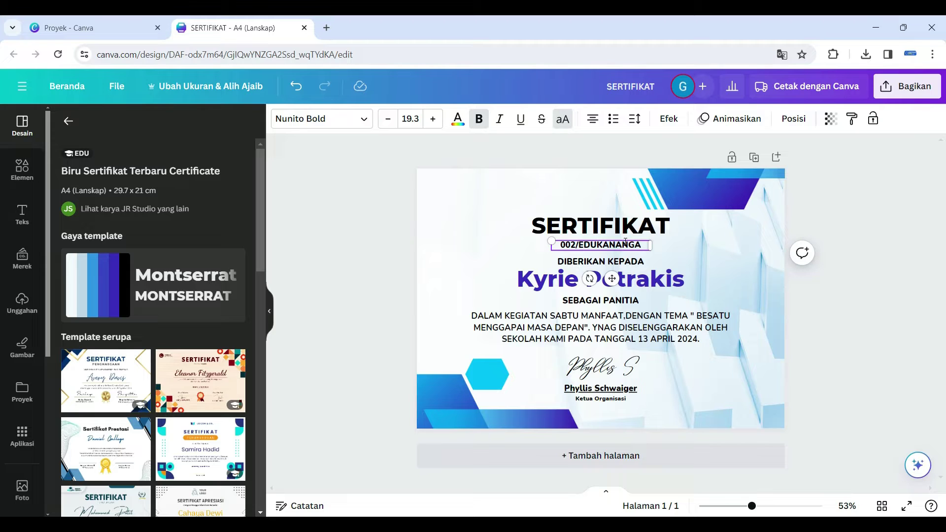
pyautogui.write('/')
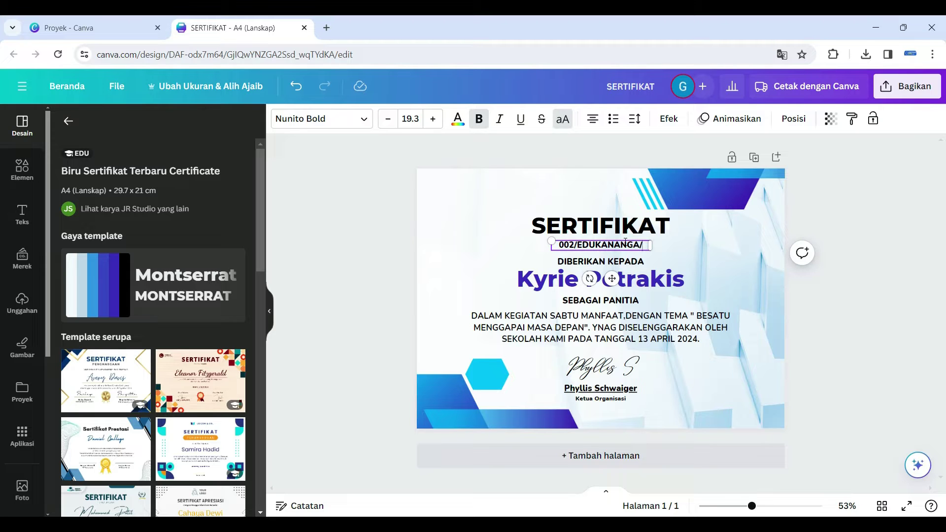
pyautogui.write('I')
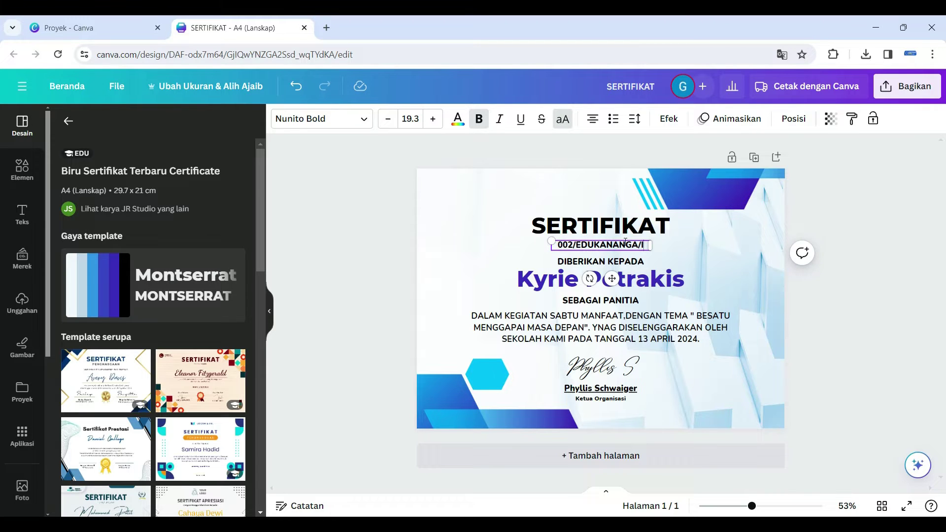
pyautogui.write('II/202')
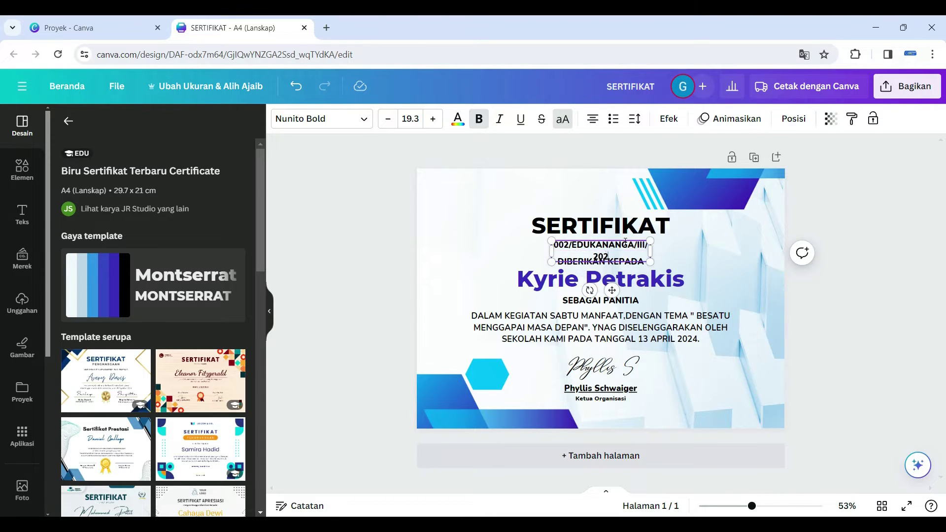
pyautogui.write('4')
# - Widen the certificate number's text box to fit on one line and position it directly under the "SERTIFIKAT" heading
pyautogui.moveTo(650, 251); pyautogui.dragTo(672, 251)
pyautogui.moveTo(611, 277)
pyautogui.mouseDown()
pyautogui.moveTo(599, 256)
pyautogui.moveTo(615, 280)
pyautogui.mouseUp()
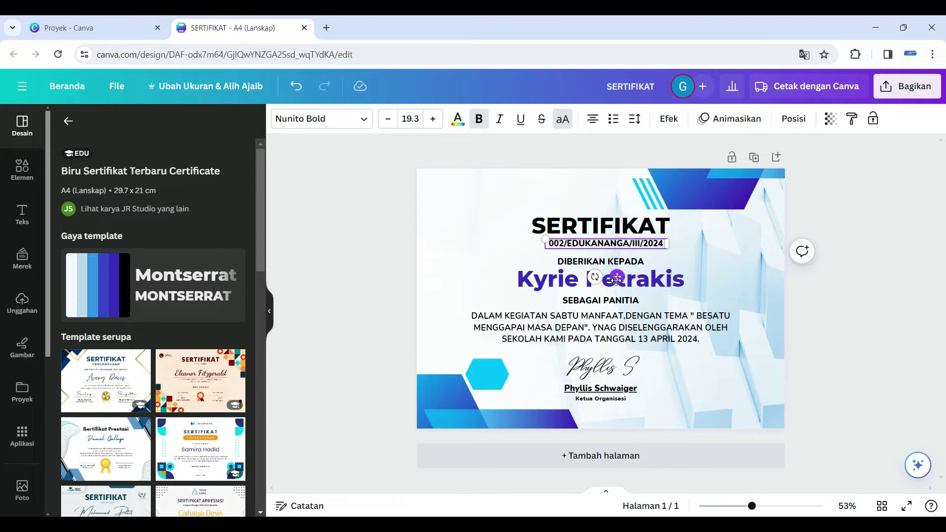
pyautogui.click(892, 317)
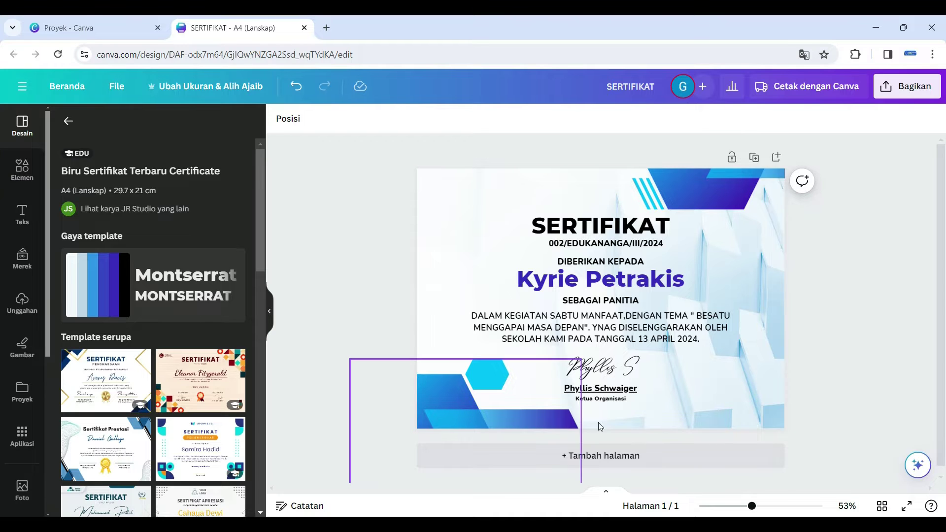
pyautogui.click(603, 223)
pyautogui.doubleClick(603, 223)
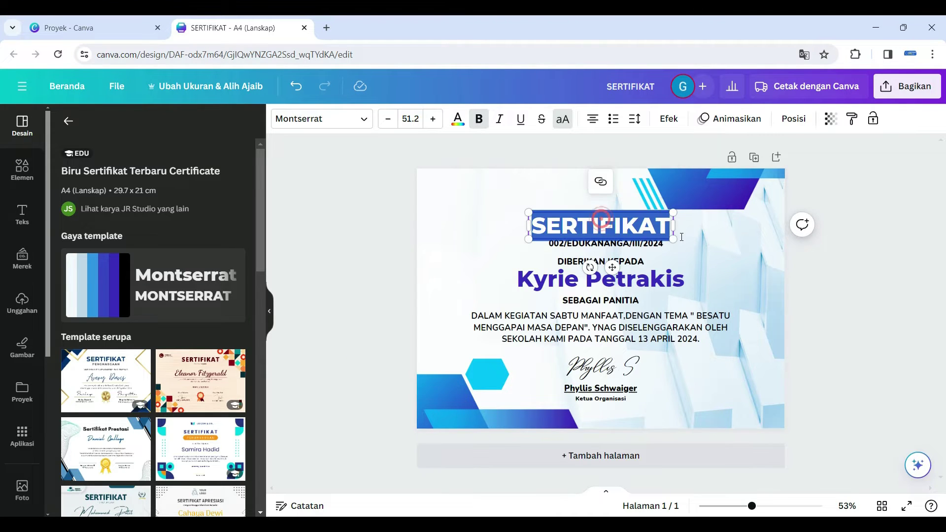
pyautogui.click(838, 291)
pyautogui.click(20, 168)
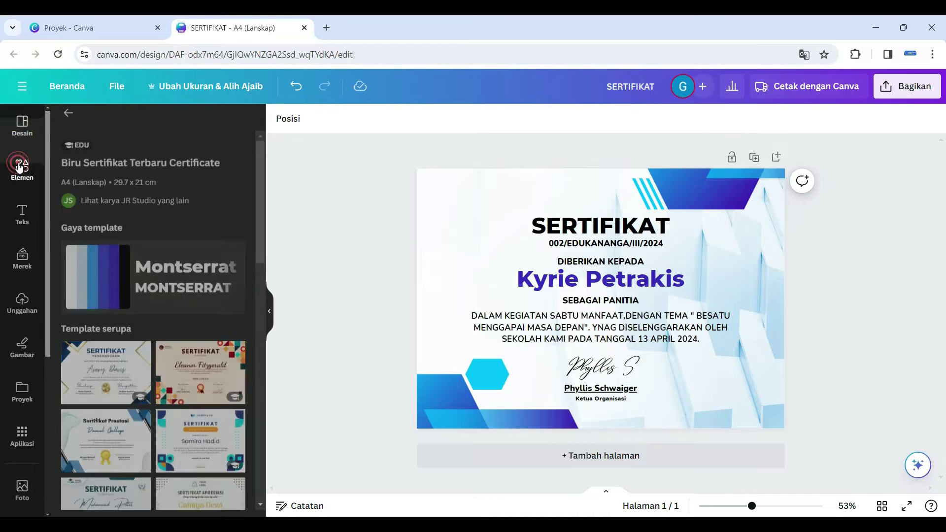
pyautogui.click(24, 223)
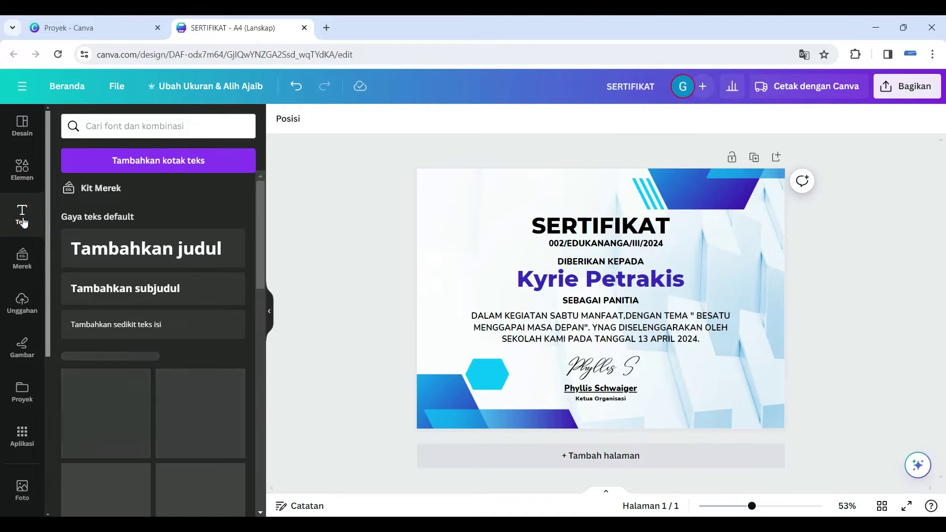
pyautogui.click(857, 262)
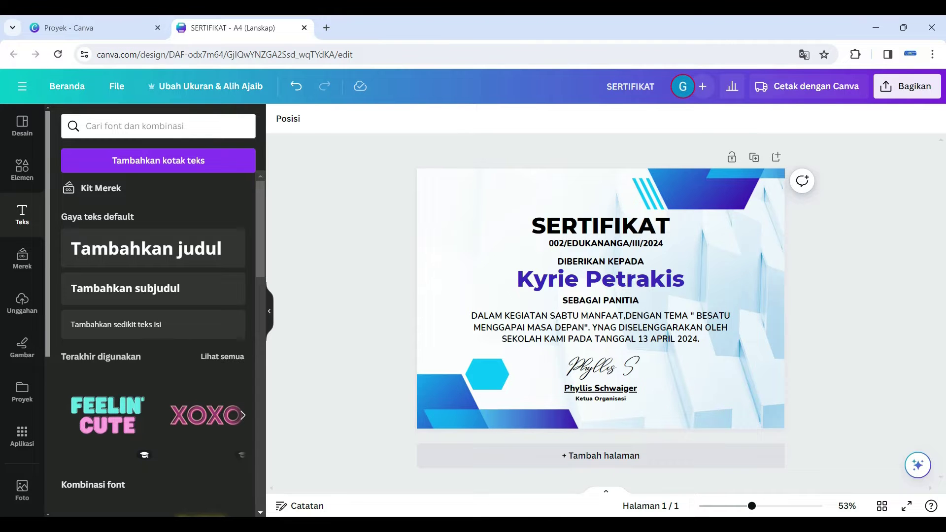
# - Switch to the Book2 workbook in Excel and review its NAMA and INSTANSI columns from the headers to the last row
pyautogui.click(553, 486)
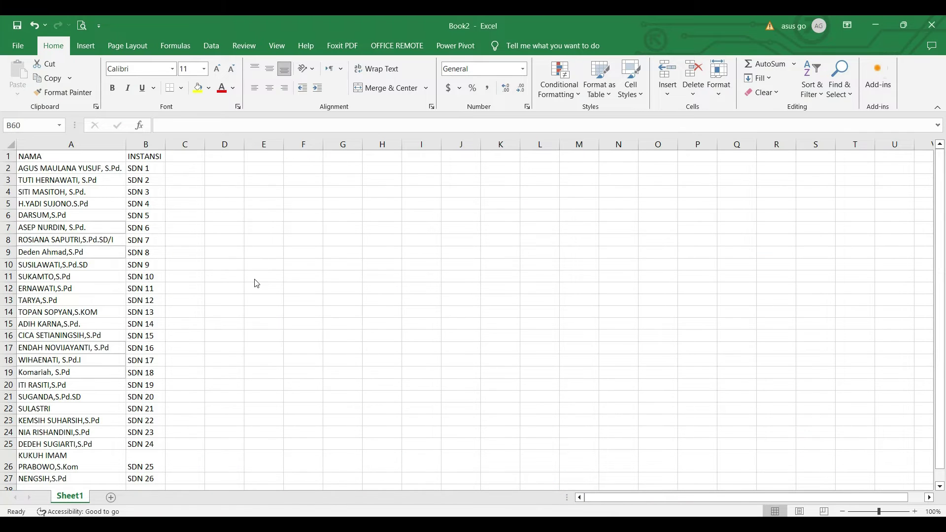
pyautogui.scroll(-4, 249, 273)
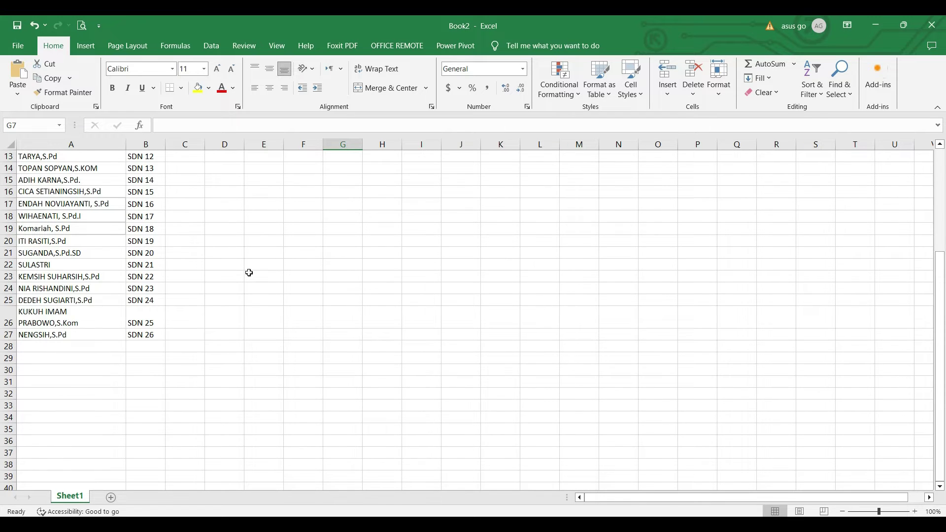
pyautogui.scroll(4, 249, 273)
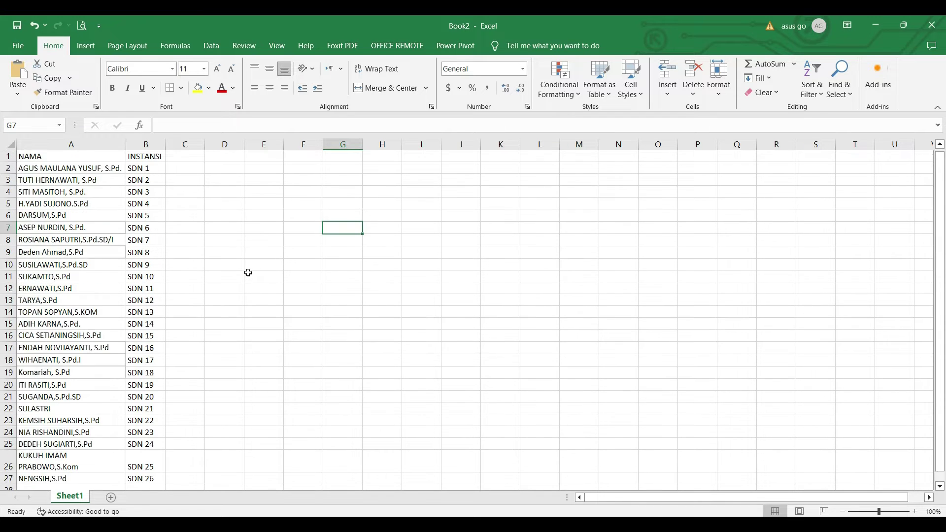
pyautogui.click(71, 170)
pyautogui.scroll(-3, 74, 170)
pyautogui.scroll(3, 71, 222)
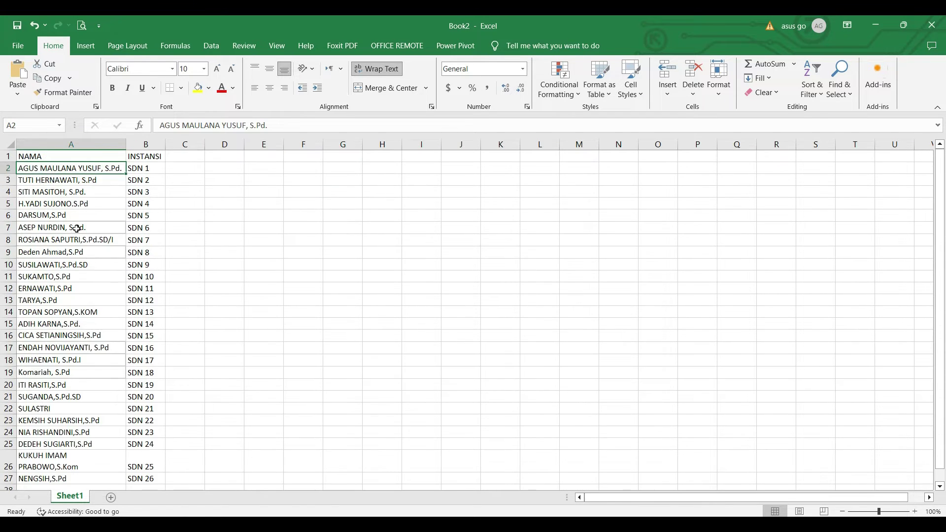
pyautogui.click(41, 156)
pyautogui.click(146, 155)
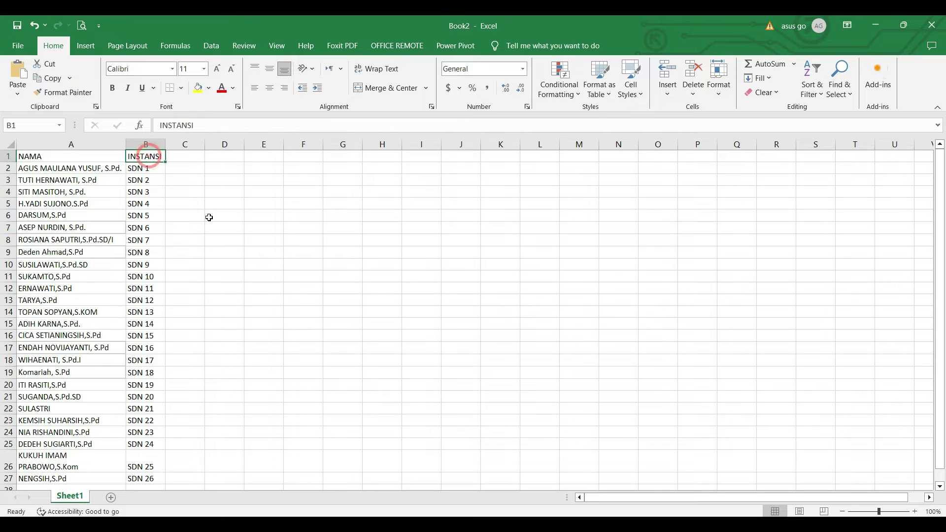
pyautogui.scroll(-2, 209, 218)
pyautogui.click(104, 405)
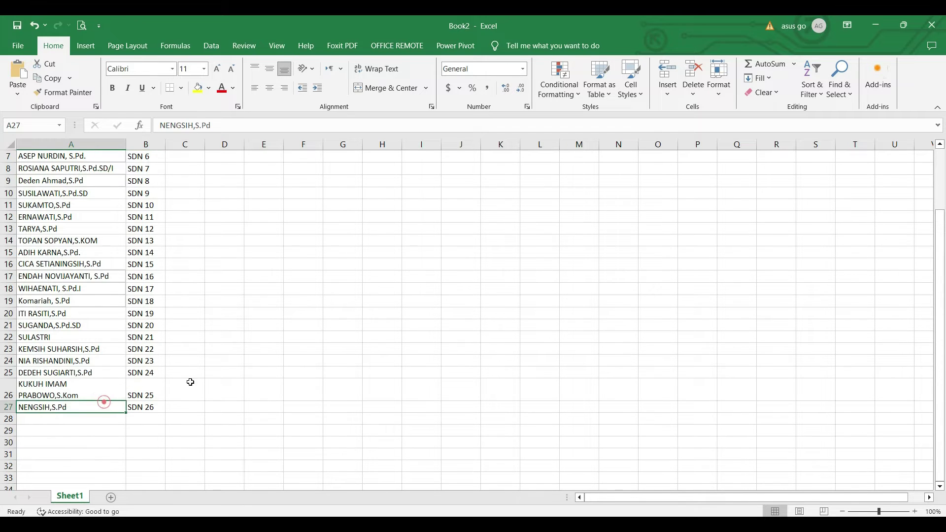
pyautogui.scroll(2, 198, 379)
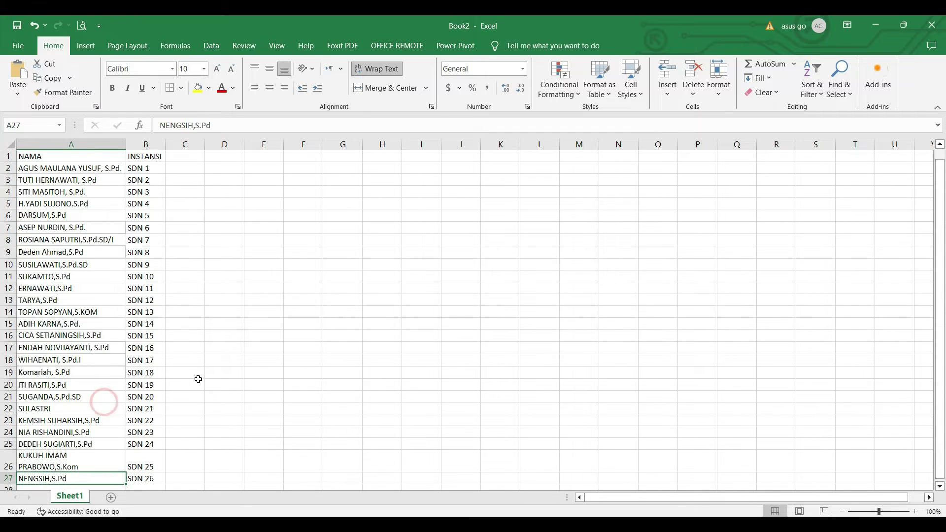
pyautogui.click(99, 166)
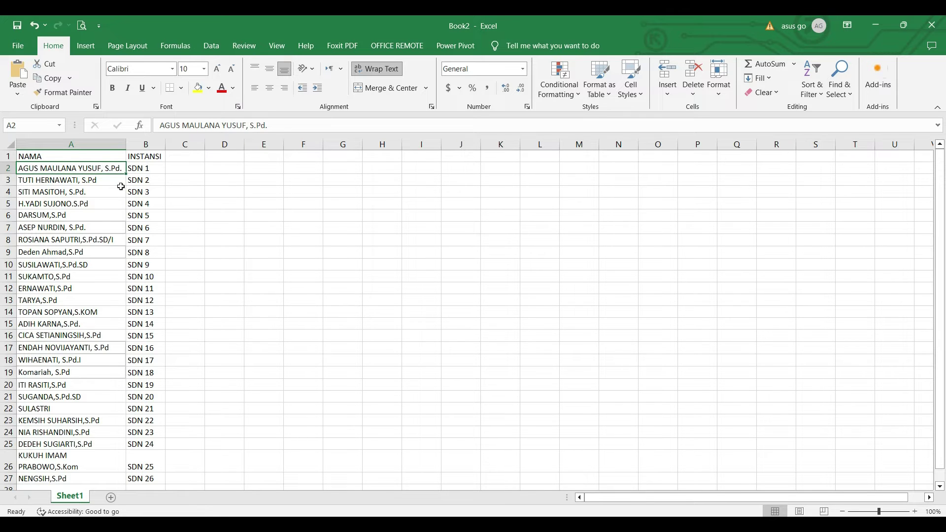
# - Start saving the workbook as a new file through the full Save As dialog and choose the Downloads folder
pyautogui.click(302, 190)
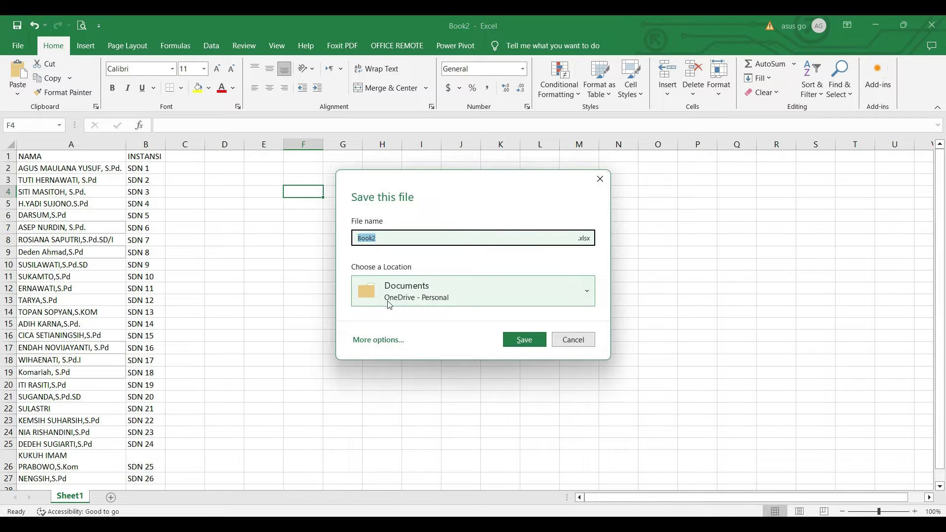
pyautogui.click(366, 344)
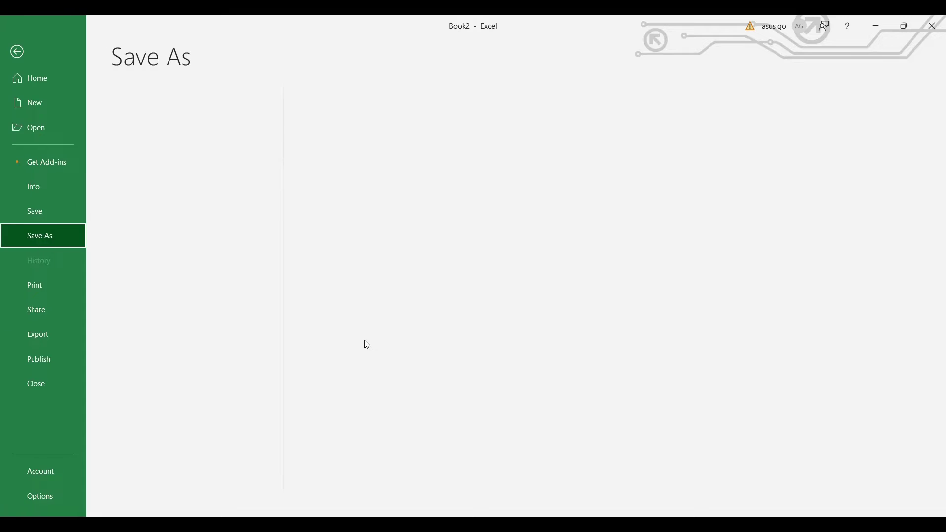
pyautogui.click(131, 251)
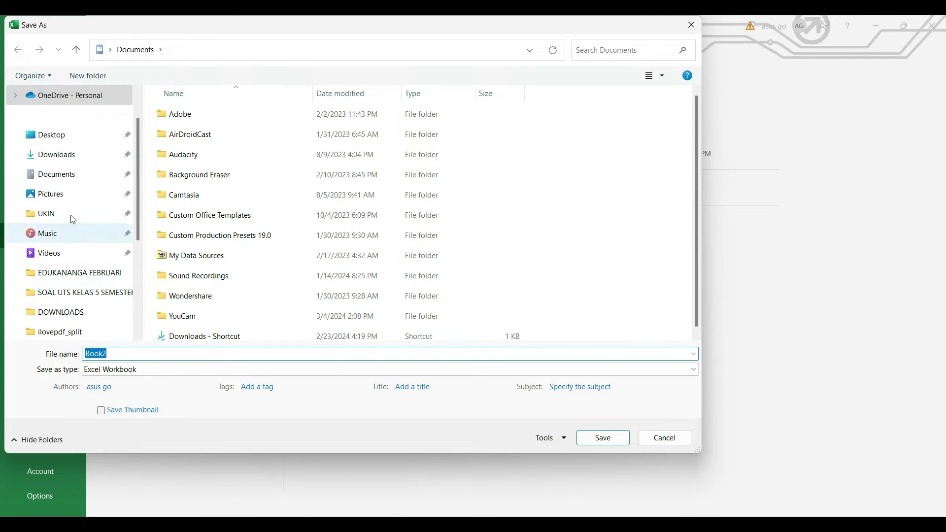
pyautogui.click(58, 176)
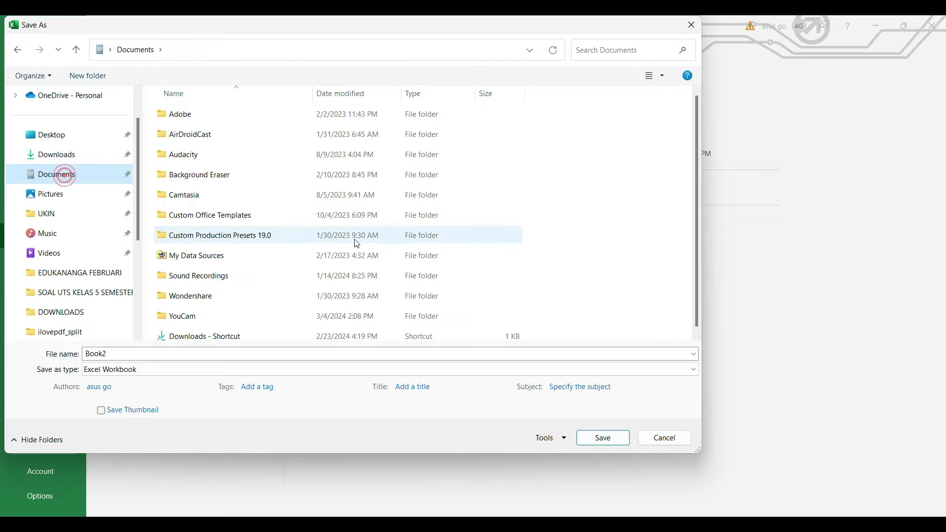
pyautogui.scroll(-1, 357, 243)
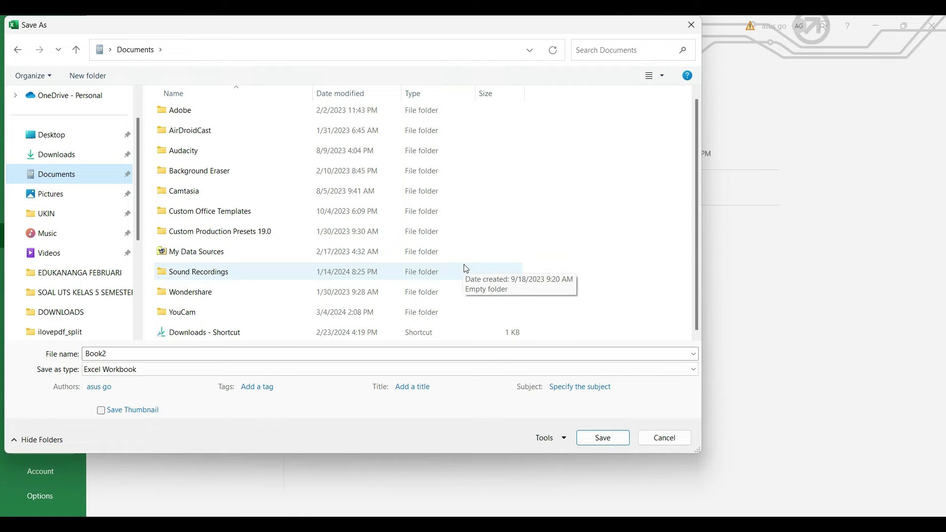
pyautogui.click(68, 157)
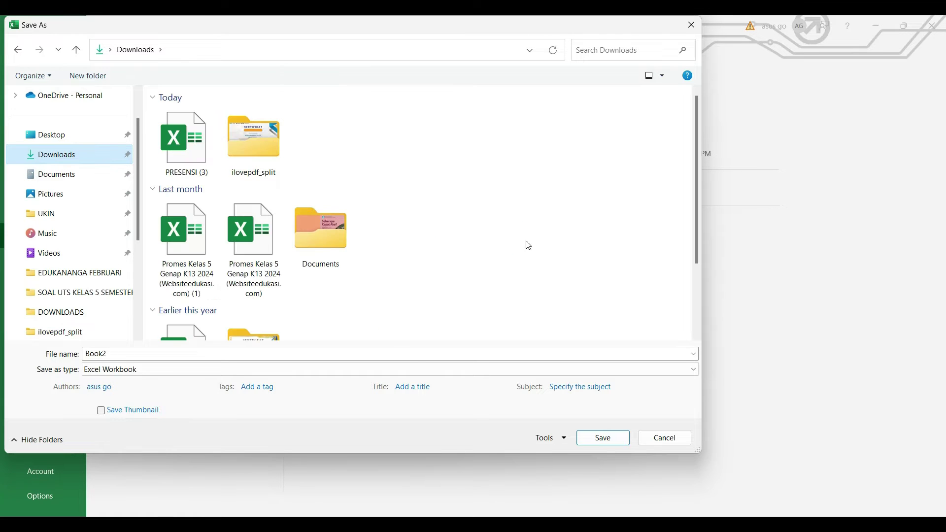
# - Save the workbook as "PESERTA WEBINAR 5 MRT" in CSV (Comma delimited) format
pyautogui.click(490, 356)
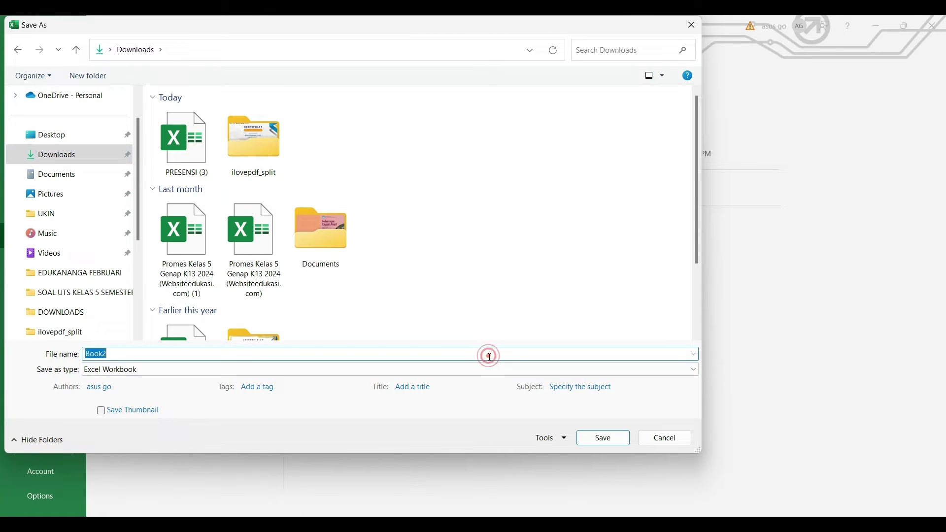
pyautogui.write('PESERTA WEBINAR 5 MRT')
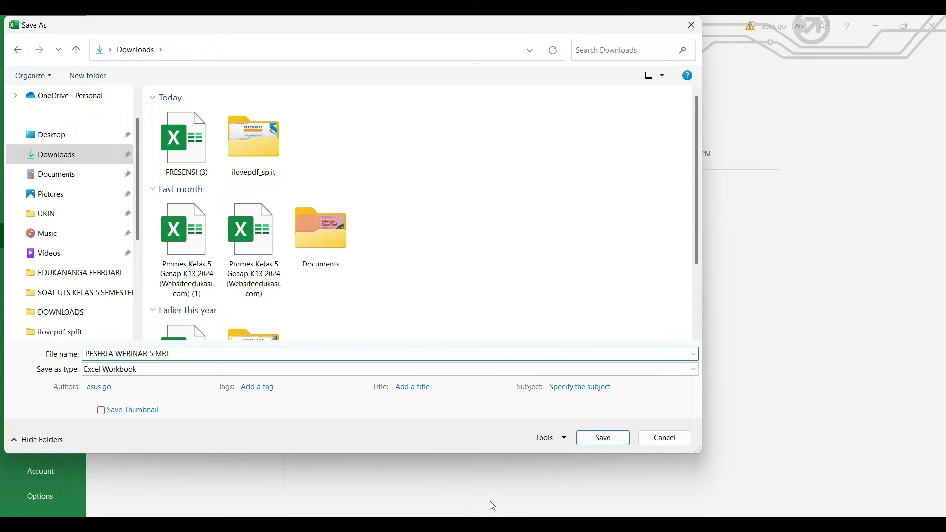
pyautogui.click(92, 373)
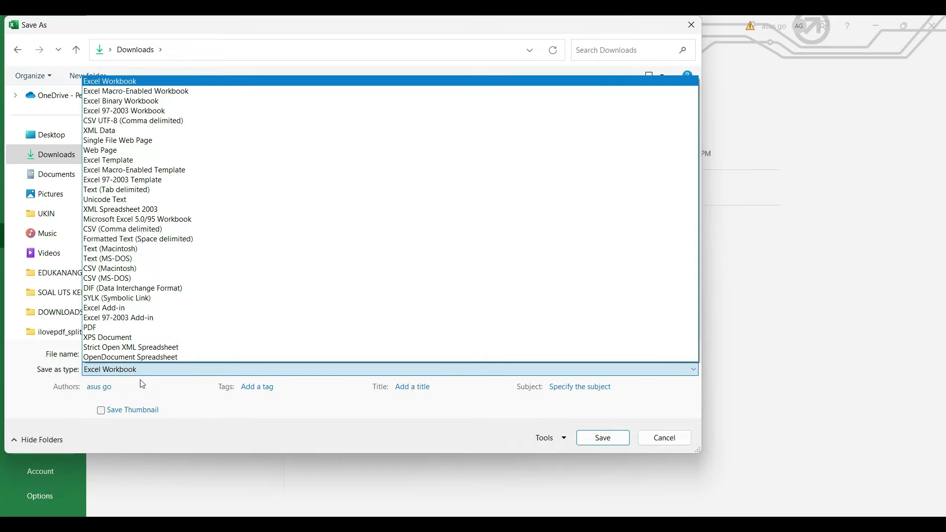
pyautogui.click(143, 231)
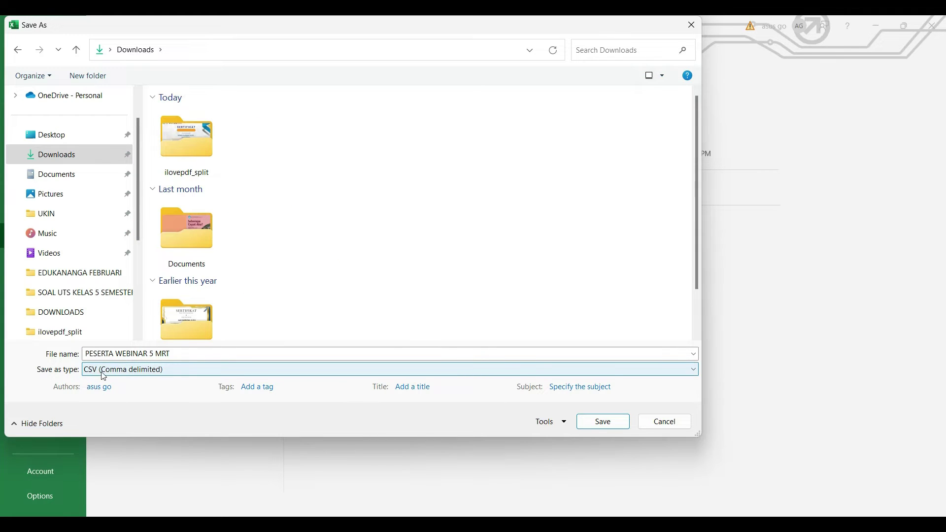
pyautogui.click(603, 423)
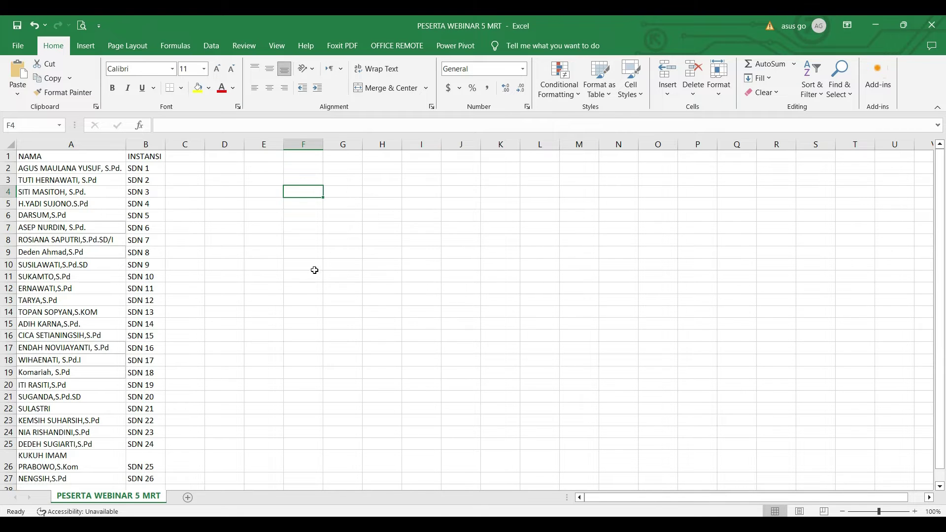
pyautogui.click(11, 24)
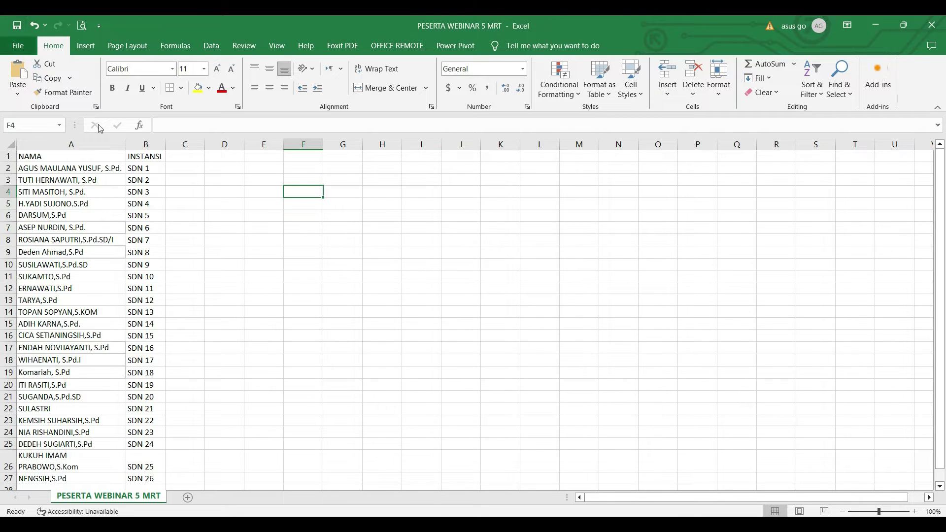
# - Switch to the SERTIFIKAT design in Canva, open the bulk-create tool and look at the manual data entry table
pyautogui.moveTo(630, 525)
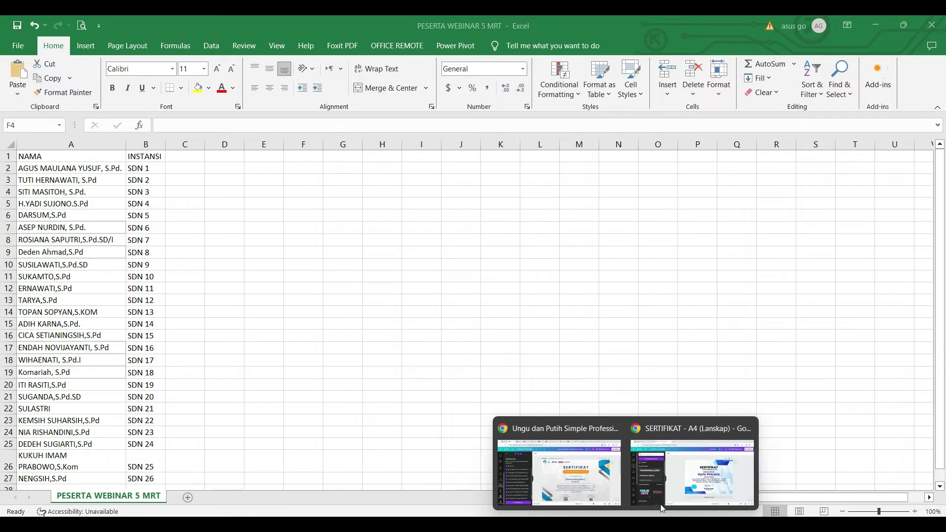
pyautogui.click(682, 483)
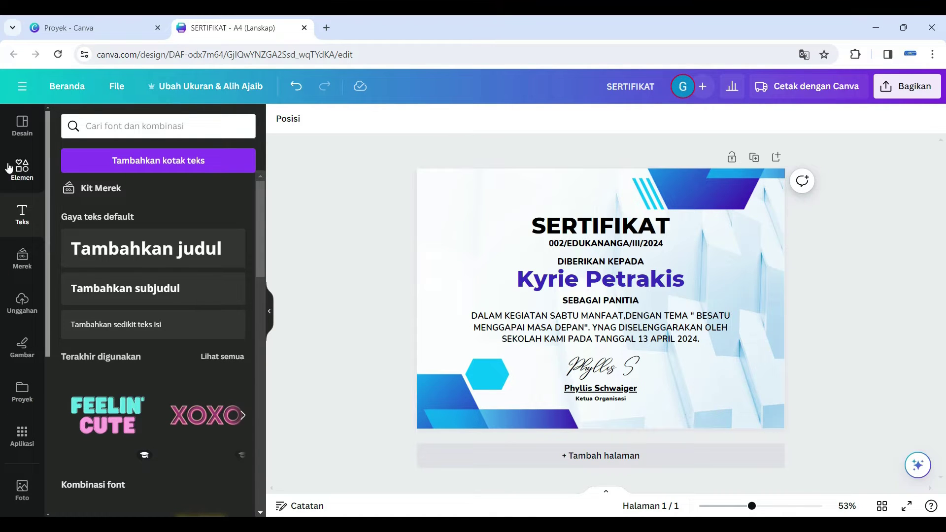
pyautogui.scroll(-5, 10, 183)
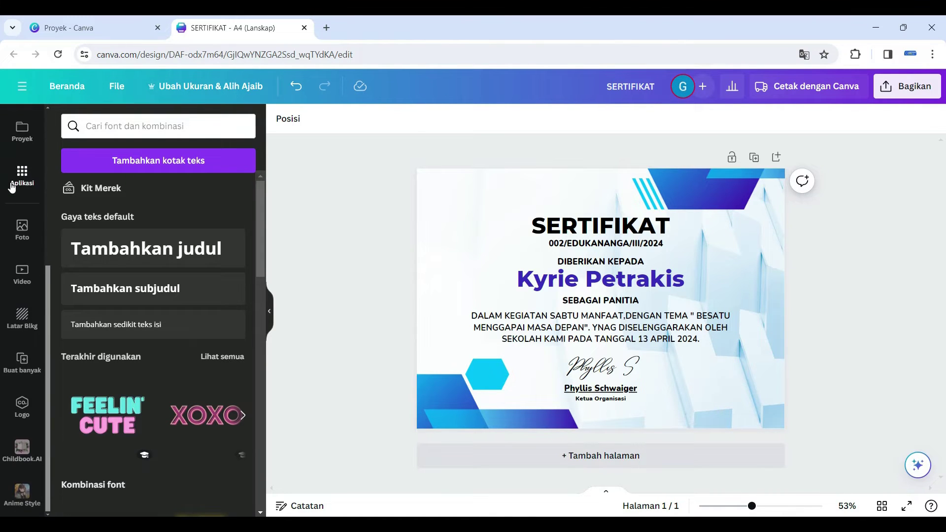
pyautogui.click(22, 362)
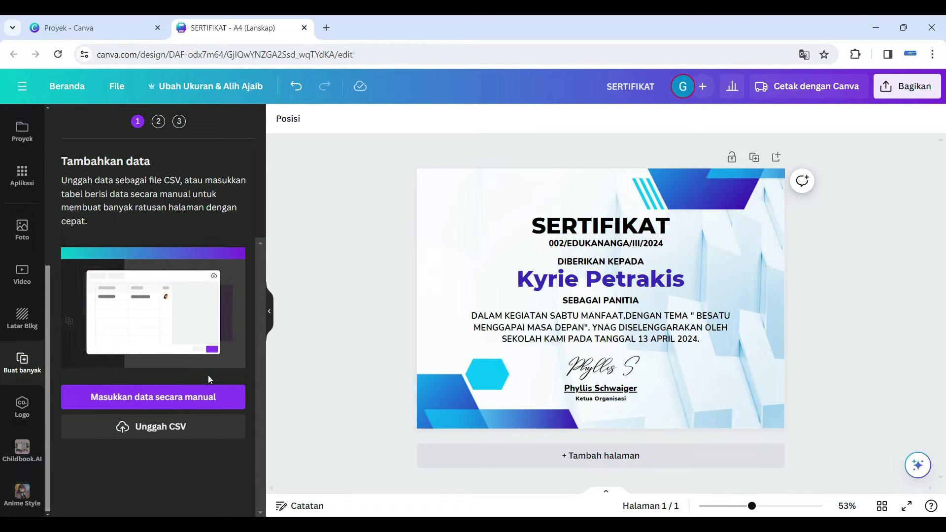
pyautogui.click(173, 394)
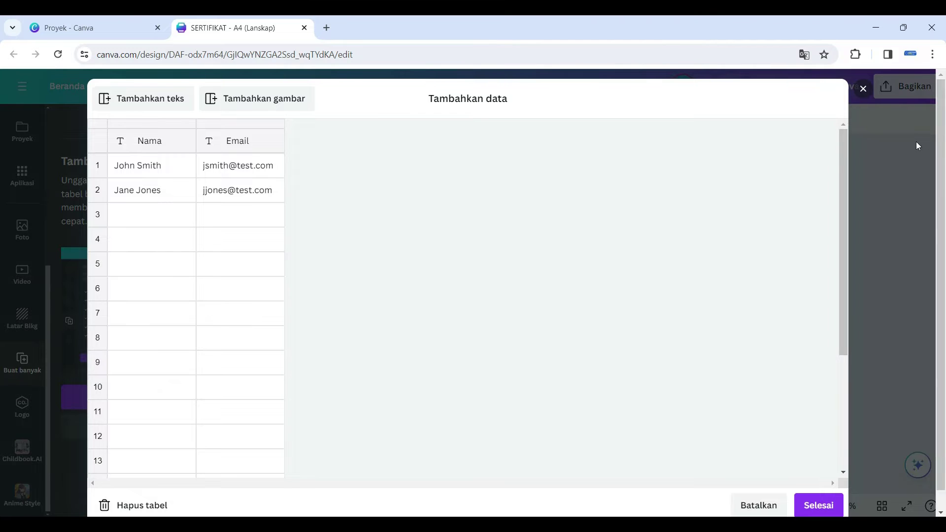
pyautogui.click(748, 508)
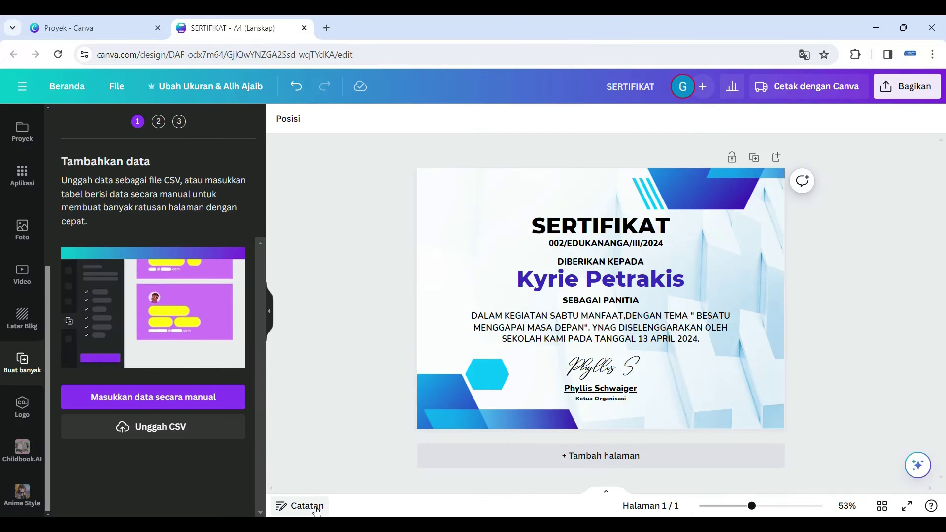
# - Upload the "PESERTA WEBINAR 5 MRT" CSV from the Downloads folder as the bulk-create data
pyautogui.click(179, 435)
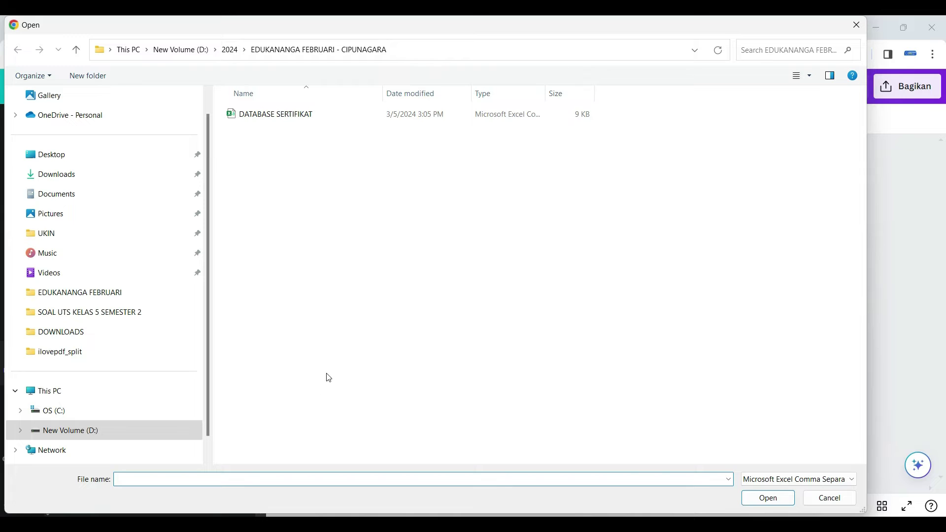
pyautogui.click(65, 181)
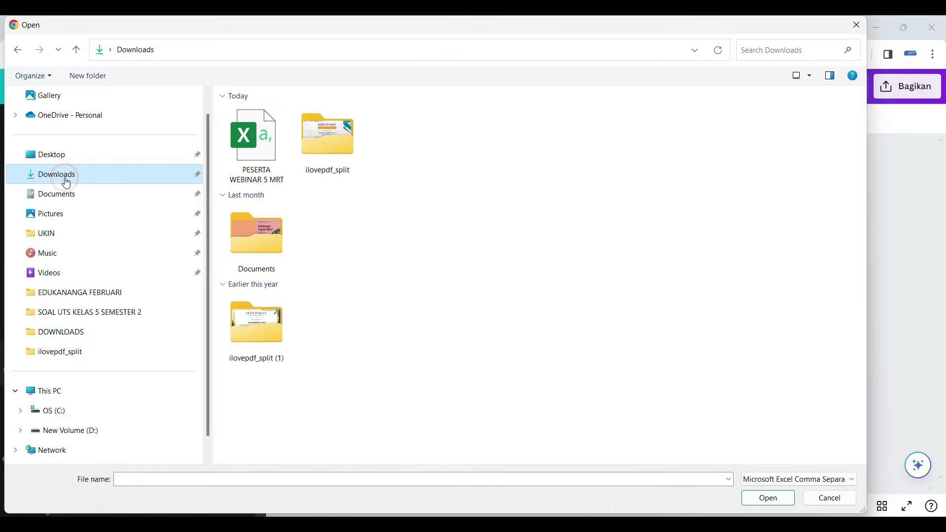
pyautogui.click(252, 173)
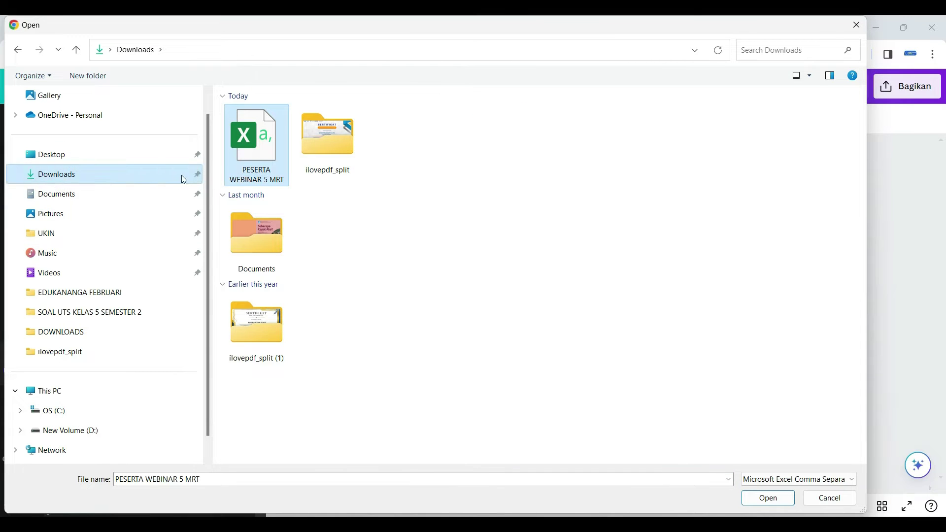
pyautogui.click(768, 507)
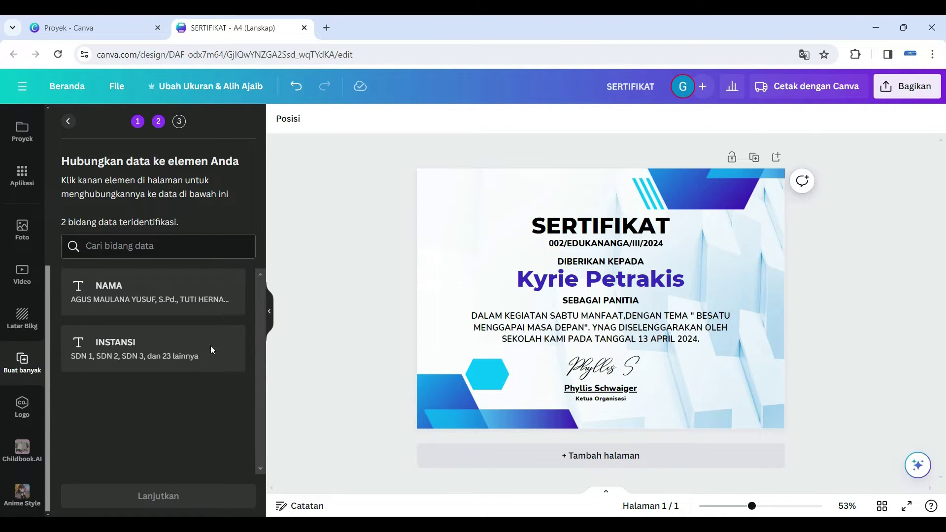
# - Move the "SEBAGAI PANITIA" line, description, signature and signatory's title lower on the certificate, and place the signatory's name between signature and title
pyautogui.click(636, 302)
pyautogui.keyDown('shift'); pyautogui.click(646, 325); pyautogui.keyUp('shift')
pyautogui.keyDown('shift'); pyautogui.click(621, 369); pyautogui.keyUp('shift')
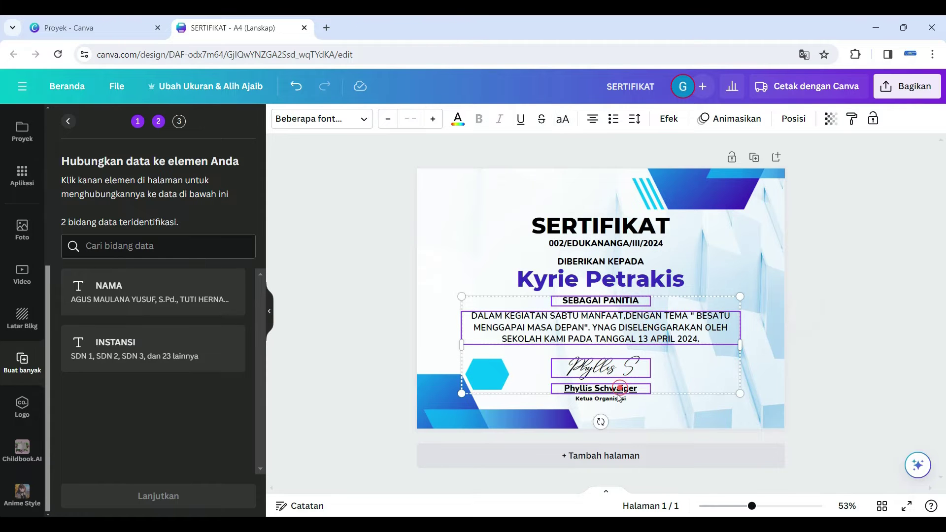
pyautogui.keyDown('shift'); pyautogui.click(613, 392); pyautogui.keyUp('shift')
pyautogui.moveTo(610, 345)
pyautogui.mouseDown()
pyautogui.moveTo(619, 355)
pyautogui.moveTo(613, 336)
pyautogui.mouseUp()
pyautogui.click(851, 389)
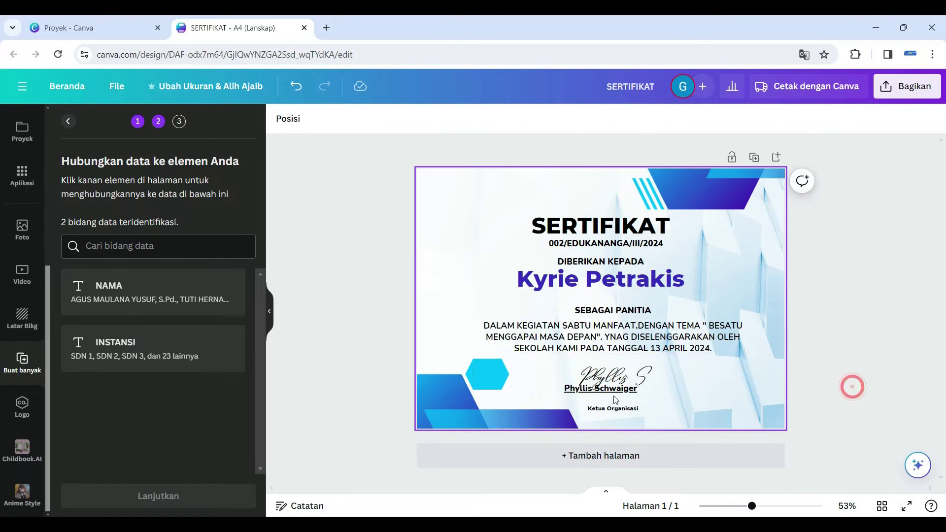
pyautogui.click(607, 380)
pyautogui.moveTo(576, 393); pyautogui.dragTo(593, 400)
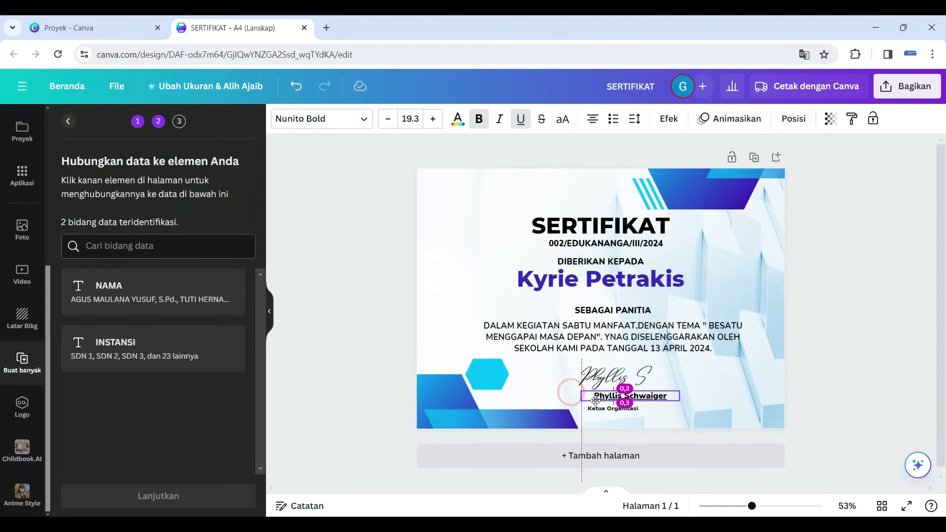
# - Move the "SEBAGAI PANITIA" line and the description paragraph slightly further down, closer to the signature
pyautogui.click(608, 313)
pyautogui.keyDown('shift'); pyautogui.click(611, 331); pyautogui.keyUp('shift')
pyautogui.moveTo(613, 334); pyautogui.dragTo(619, 340)
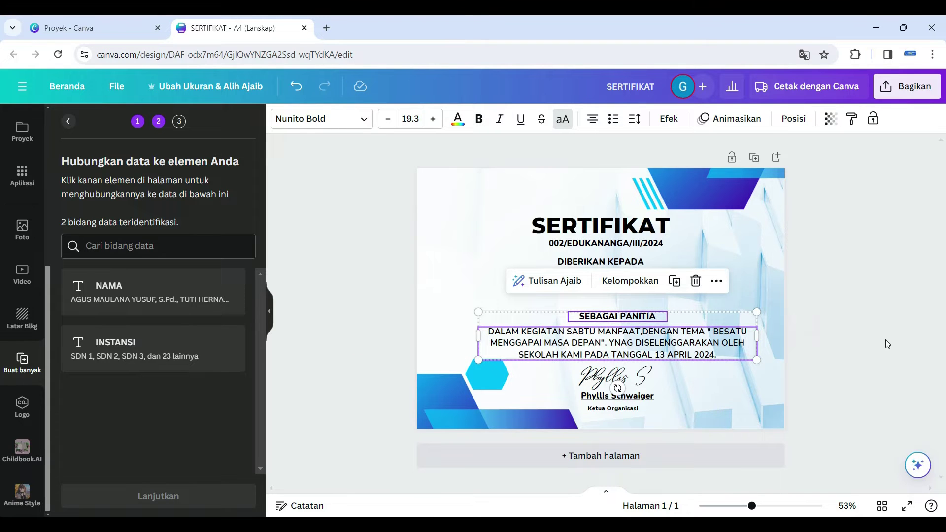
pyautogui.click(900, 328)
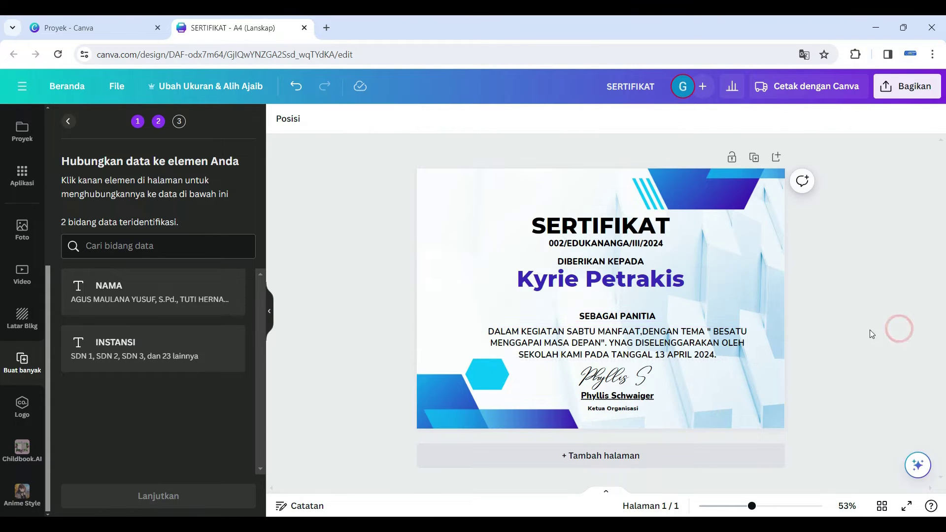
# - Shift the blue lower-left decoration toward the page corner, and move all text below the recipient's name slightly down and centre it on the page
pyautogui.moveTo(486, 401); pyautogui.dragTo(432, 415)
pyautogui.moveTo(807, 302)
pyautogui.mouseDown()
pyautogui.moveTo(619, 395)
pyautogui.moveTo(618, 411)
pyautogui.mouseUp()
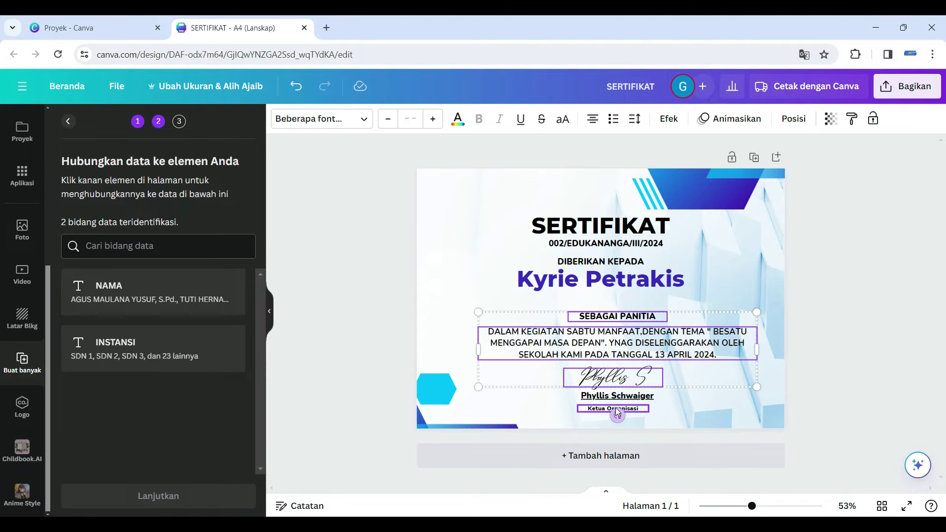
pyautogui.keyDown('shift'); pyautogui.click(593, 398); pyautogui.keyUp('shift')
pyautogui.moveTo(653, 342); pyautogui.dragTo(636, 344)
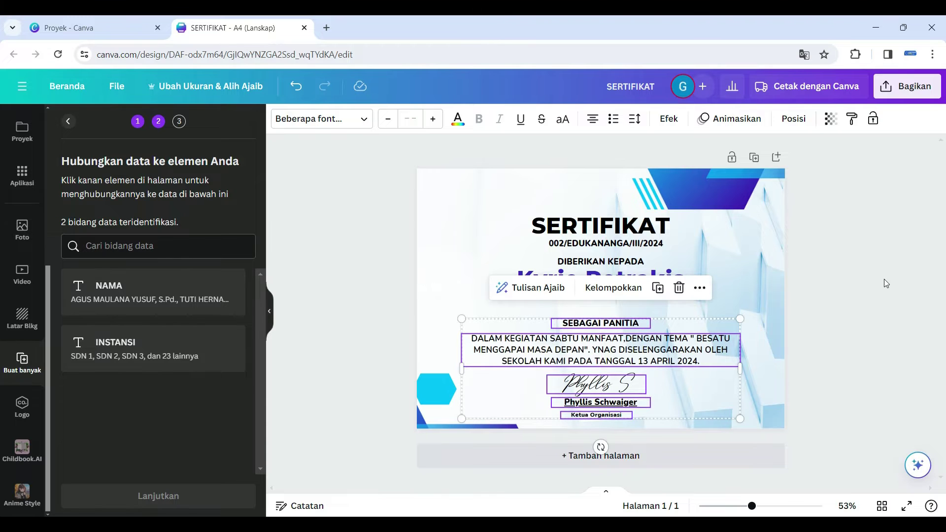
pyautogui.click(884, 278)
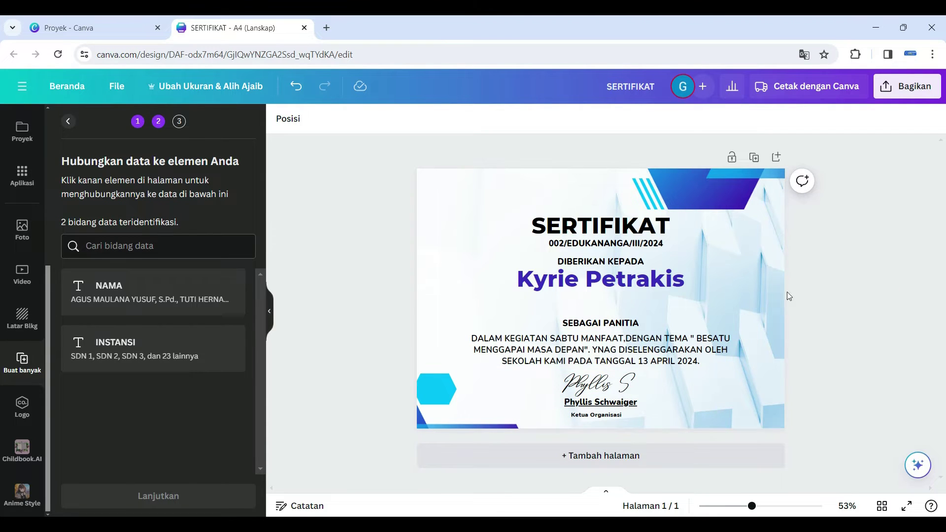
# - Duplicate the recipient's name and place the copy directly beneath the original, above "SEBAGAI PANITIA"
pyautogui.click(621, 279)
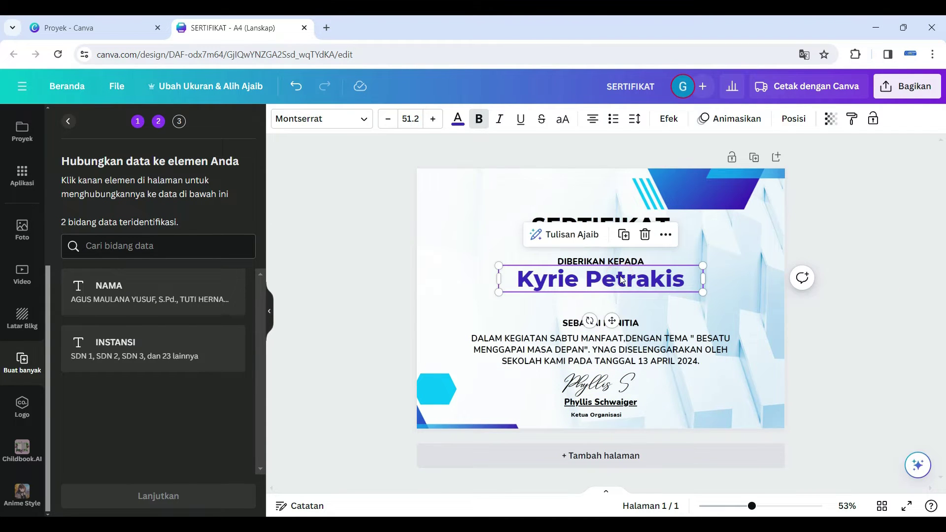
pyautogui.hotkey('ctrl', 'd')
pyautogui.moveTo(611, 293)
pyautogui.mouseDown()
pyautogui.moveTo(608, 329)
pyautogui.moveTo(605, 304)
pyautogui.mouseUp()
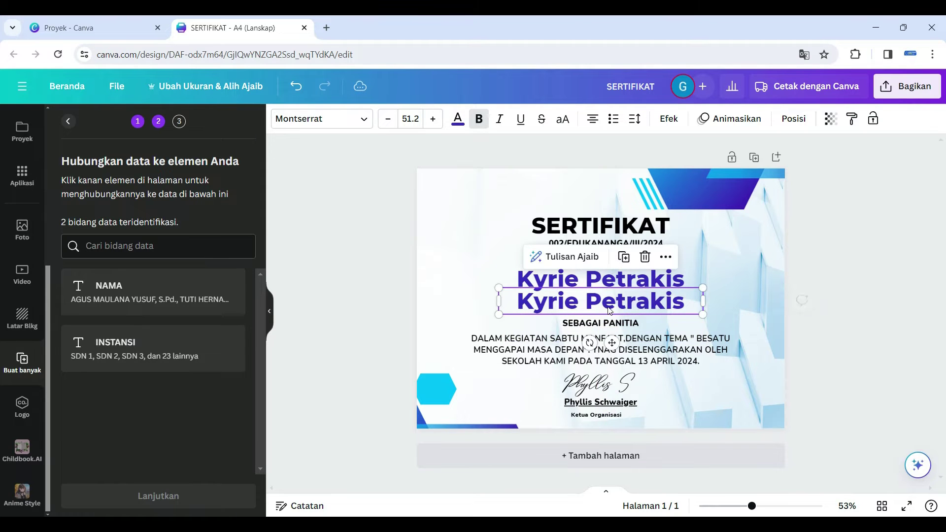
# - Reduce the font size of the duplicated name line to 38.2
pyautogui.click(390, 119)
pyautogui.click(390, 119)
pyautogui.click(391, 118)
pyautogui.click(390, 119)
pyautogui.click(390, 119)
pyautogui.click(390, 119)
pyautogui.click(390, 119)
pyautogui.click(391, 119)
pyautogui.click(391, 118)
pyautogui.click(390, 119)
pyautogui.click(390, 118)
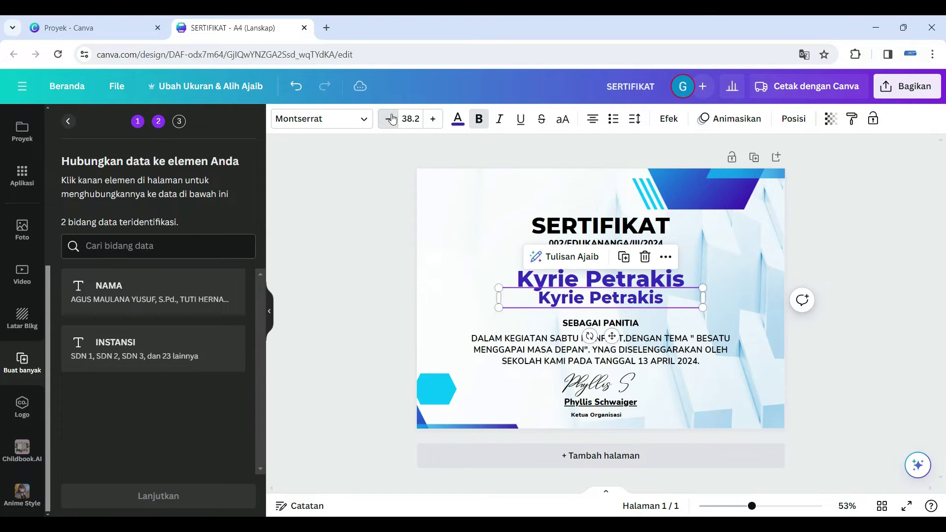
pyautogui.click(867, 297)
# - Move both recipient name lines together slightly down, between "DIBERIKAN KEPADA" and "SEBAGAI PANITIA"
pyautogui.click(601, 278)
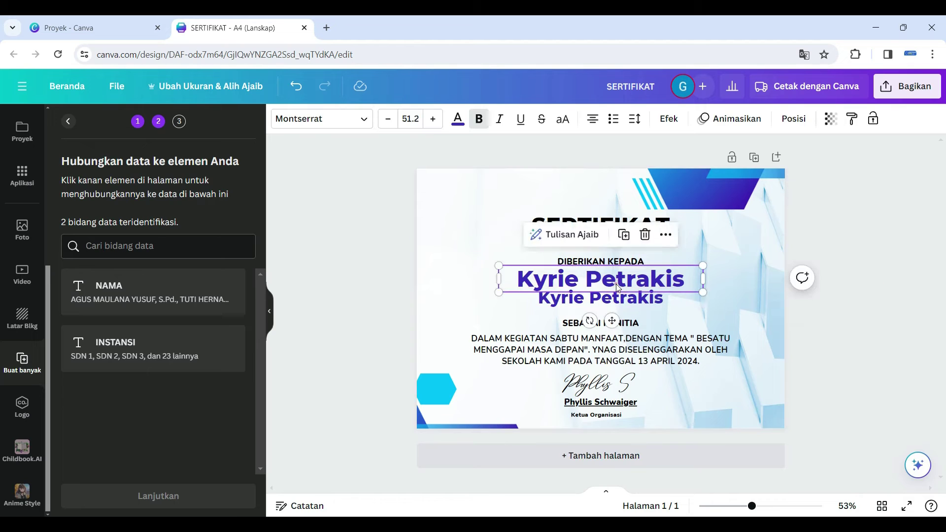
pyautogui.keyDown('shift'); pyautogui.click(626, 300); pyautogui.keyUp('shift')
pyautogui.moveTo(629, 305); pyautogui.dragTo(632, 307)
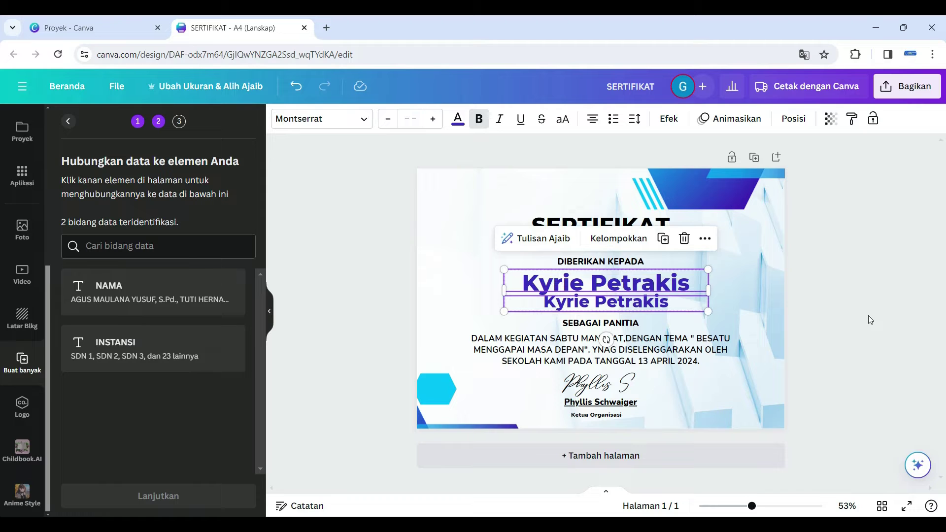
# - Connect the upper recipient name line to the NAMA data field
pyautogui.click(844, 289)
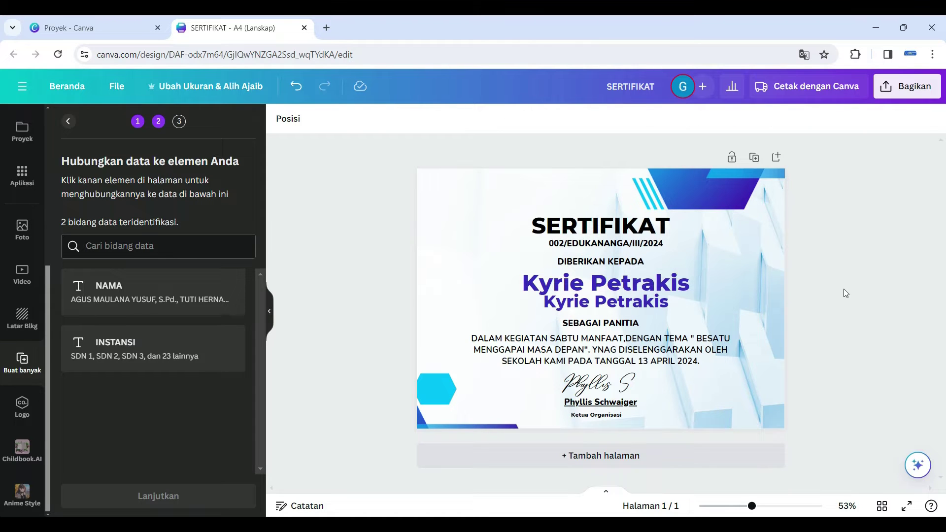
pyautogui.moveTo(844, 289); pyautogui.dragTo(669, 284)
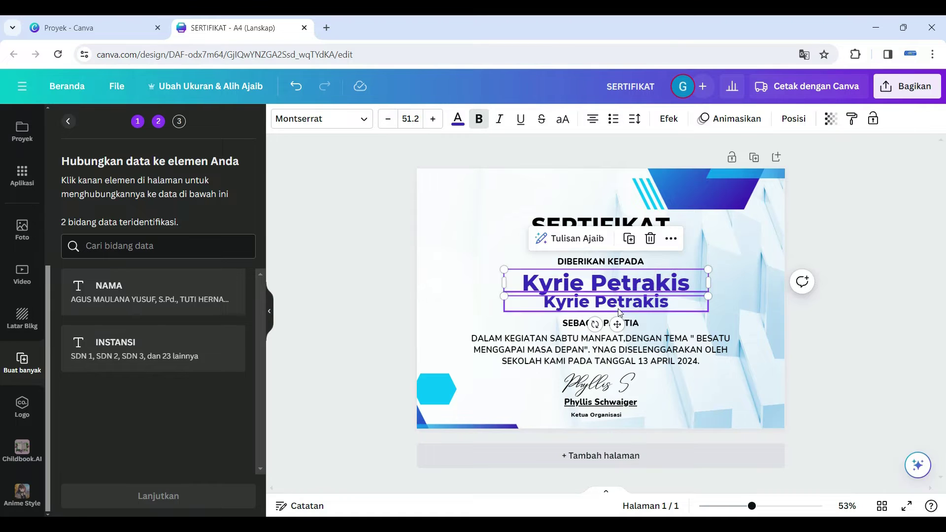
pyautogui.rightClick(664, 285)
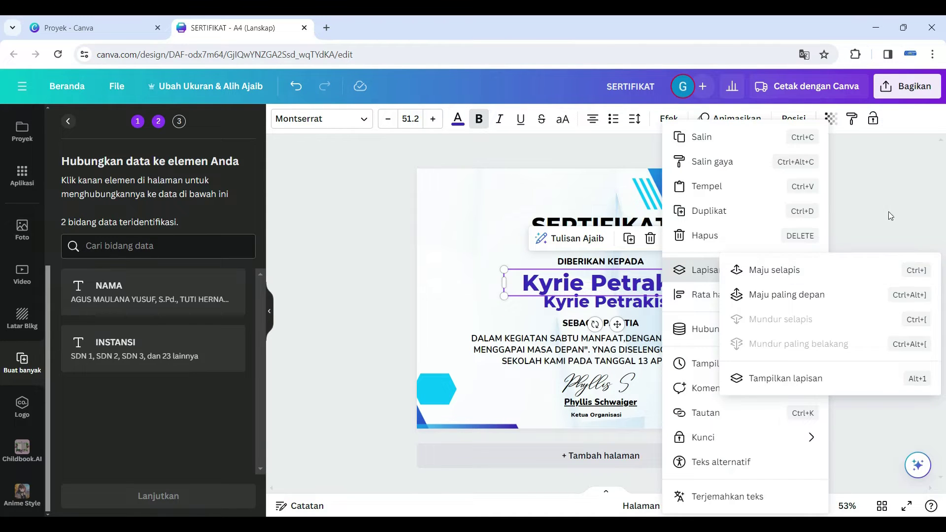
pyautogui.click(735, 330)
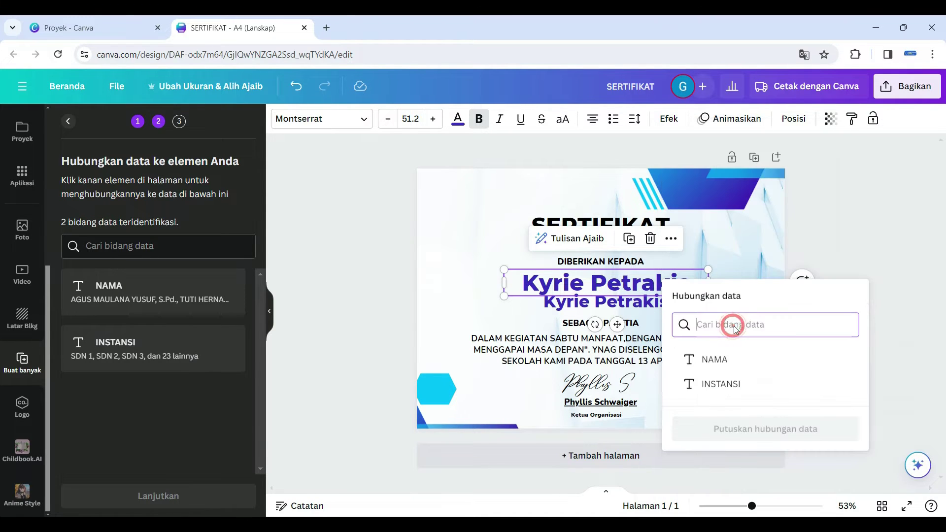
pyautogui.click(718, 366)
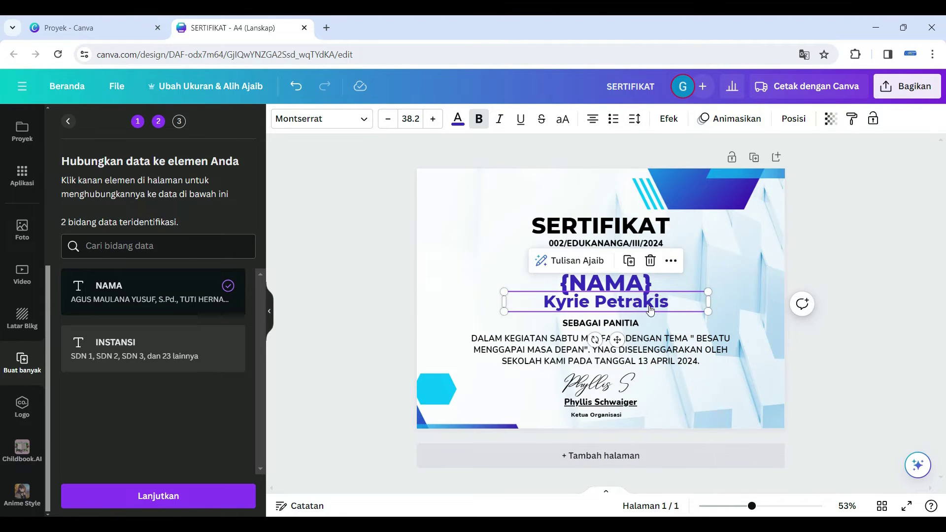
# - Connect the smaller duplicated name line to the INSTANSI data field
pyautogui.rightClick(650, 309)
pyautogui.moveTo(651, 311)
pyautogui.click(697, 328)
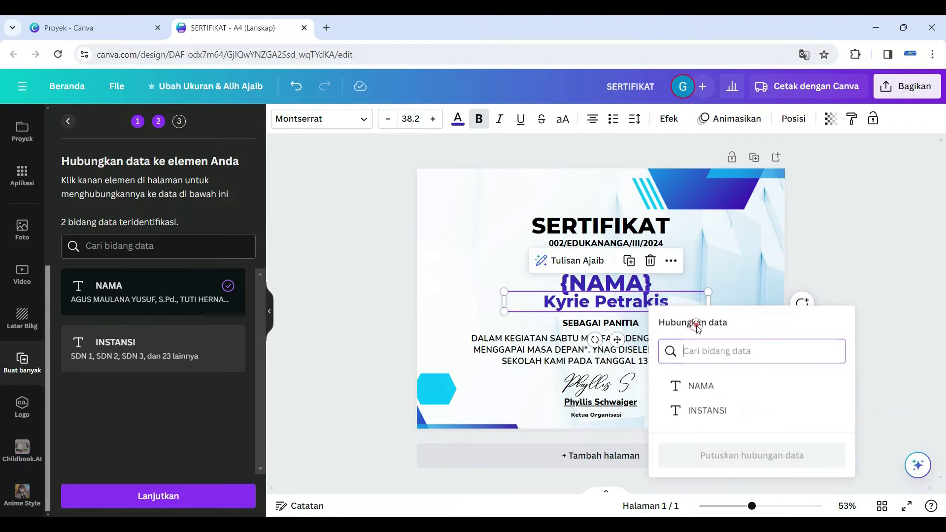
pyautogui.click(703, 413)
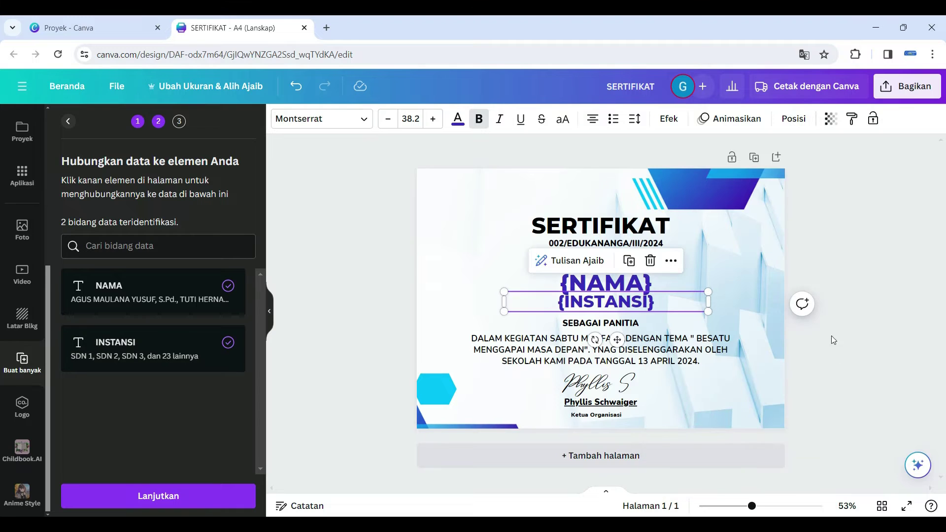
pyautogui.click(847, 338)
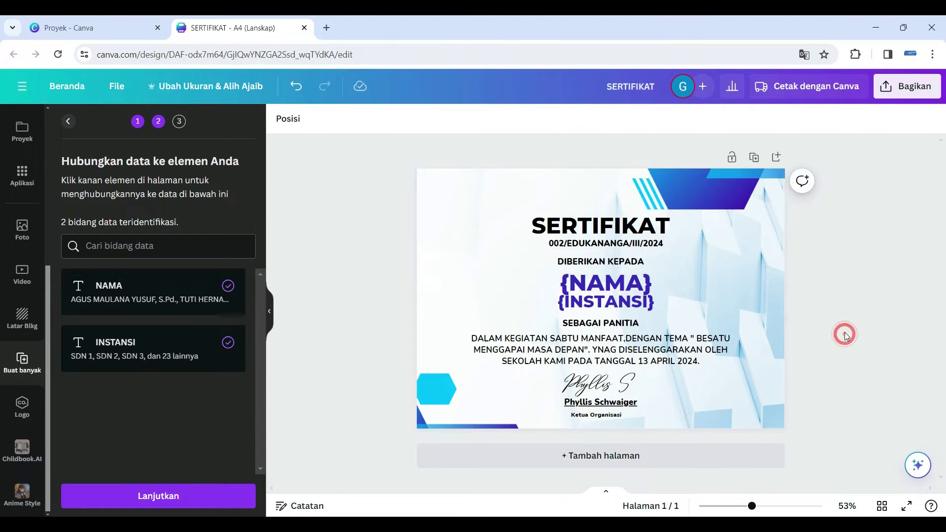
# - Reduce the {INSTANSI} placeholder's font size to 35.2 and make the {NAMA} placeholder's font slightly smaller
pyautogui.click(631, 307)
pyautogui.click(383, 118)
pyautogui.click(384, 119)
pyautogui.click(383, 119)
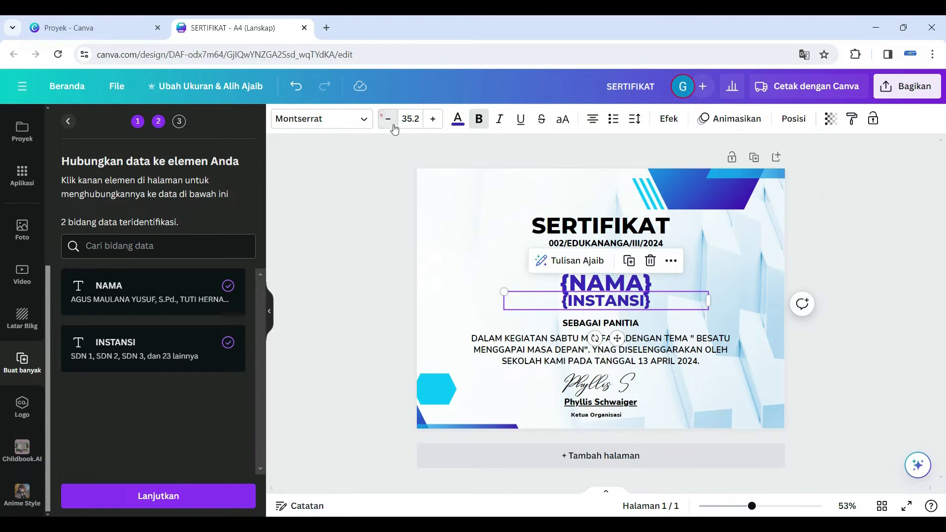
pyautogui.click(619, 284)
pyautogui.click(388, 119)
pyautogui.click(388, 120)
pyautogui.click(389, 119)
pyautogui.click(880, 365)
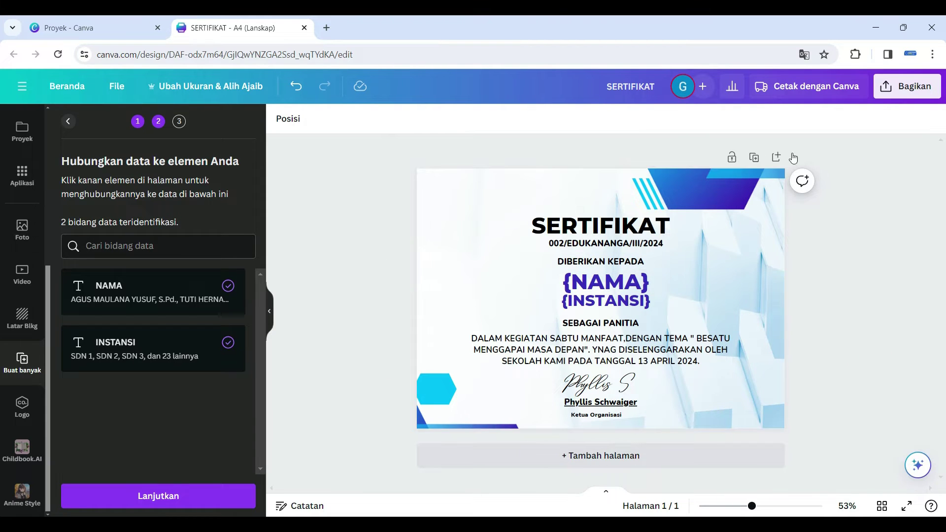
# - Continue to applying the data and review the recipient list, keeping all 26 entries selected
pyautogui.click(178, 497)
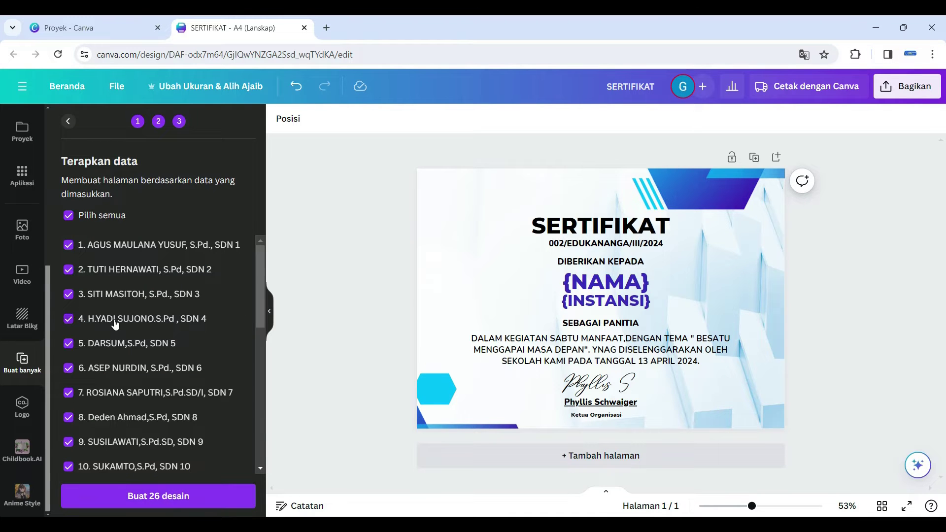
pyautogui.scroll(-7, 115, 324)
pyautogui.scroll(8, 118, 326)
pyautogui.scroll(-8, 135, 329)
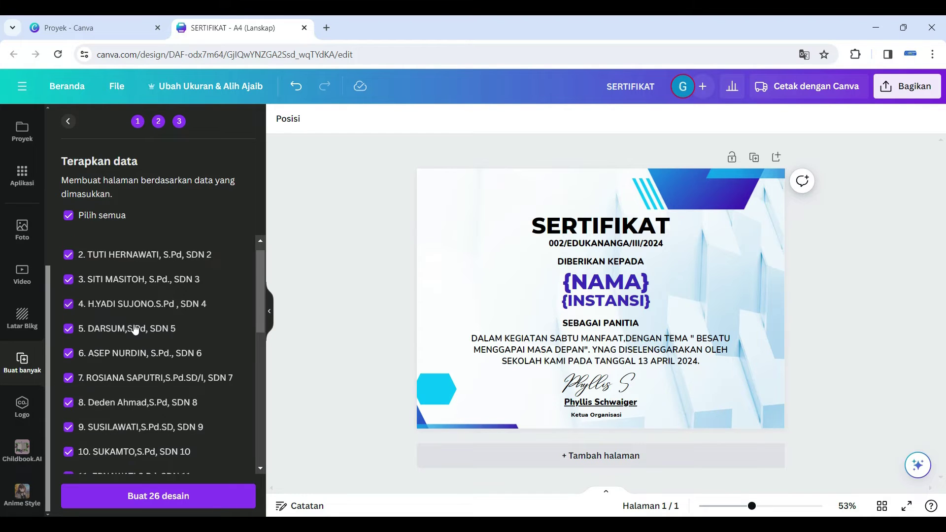
pyautogui.click(68, 342)
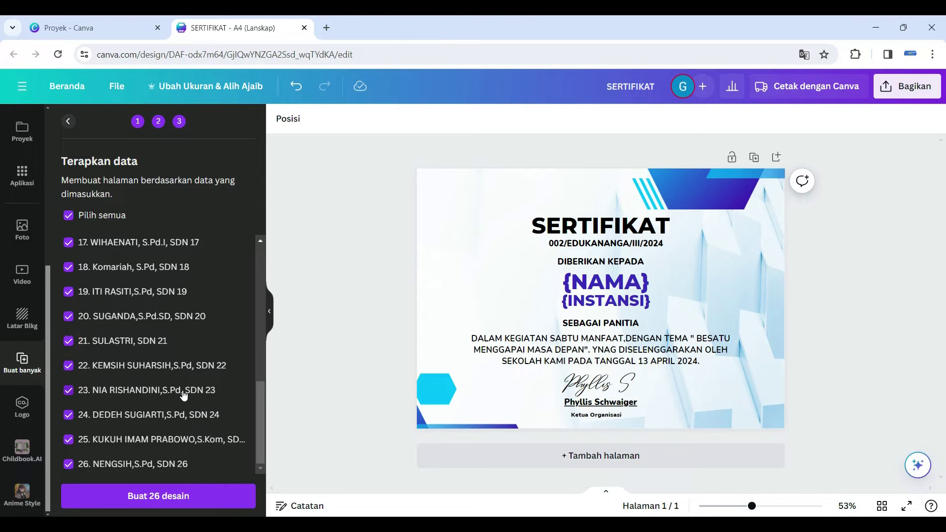
pyautogui.scroll(8, 183, 390)
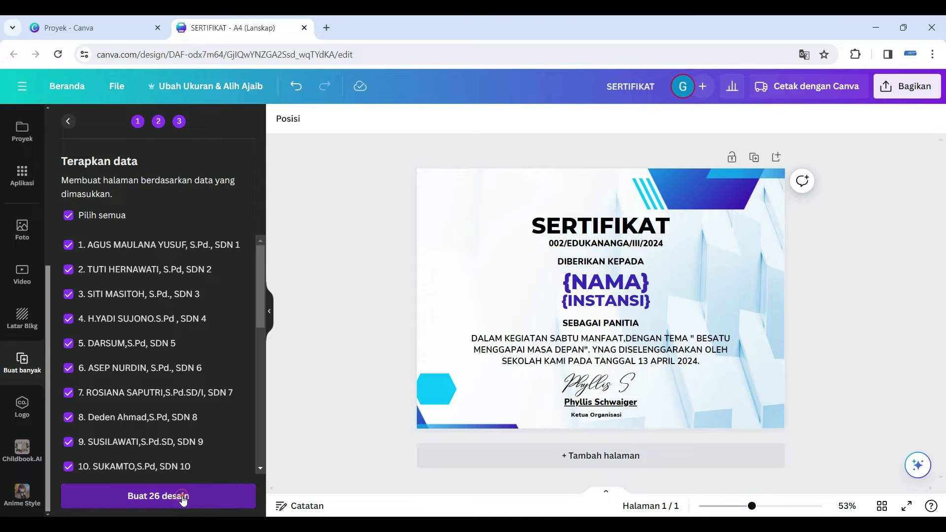
# - Generate the 26 certificates as a trial, check the layout on the first pages, and close the generated design
pyautogui.click(184, 499)
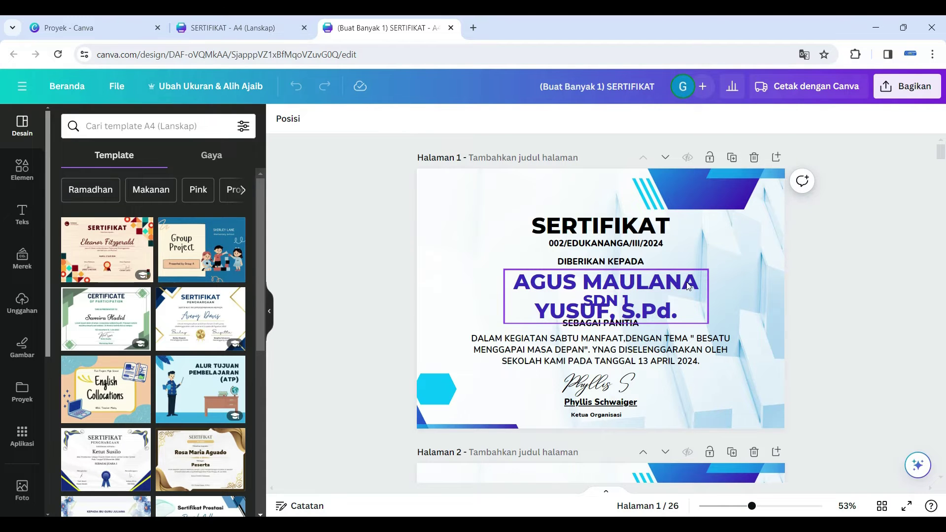
pyautogui.scroll(-10, 686, 291)
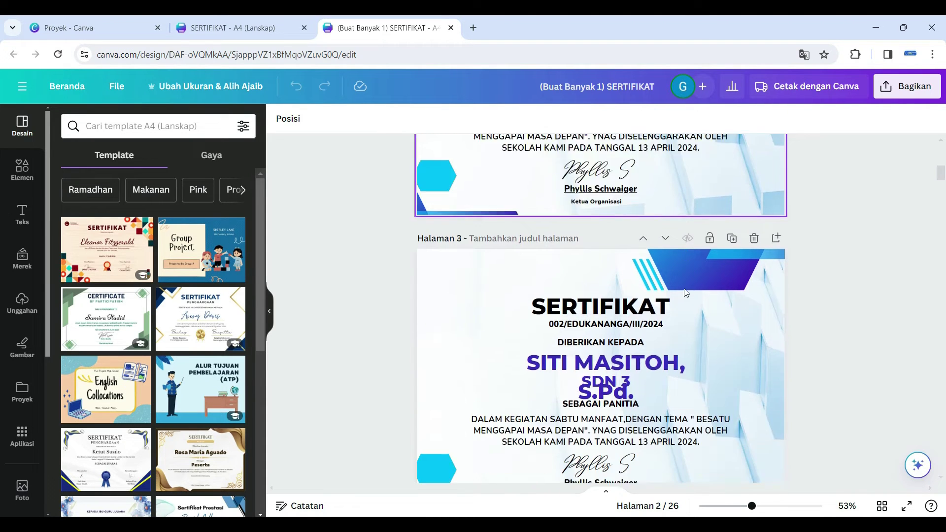
pyautogui.scroll(5, 689, 294)
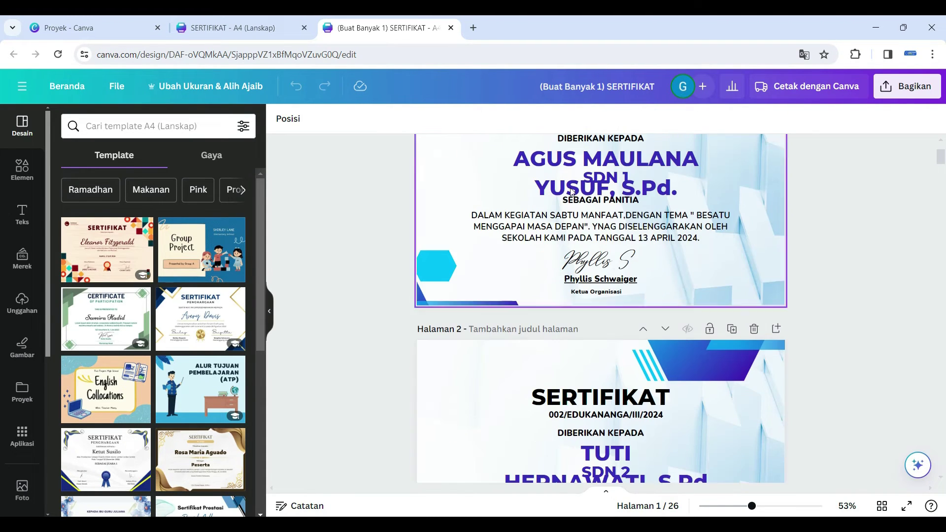
pyautogui.click(451, 28)
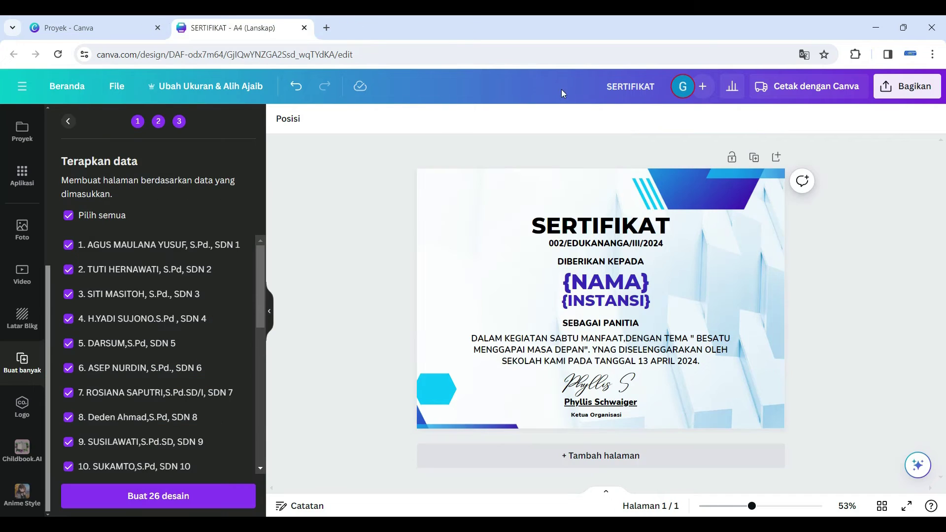
# - Widen the {NAMA} text box on both sides and reduce its font size so long names fit on one line
pyautogui.click(591, 284)
pyautogui.moveTo(708, 282); pyautogui.dragTo(769, 283)
pyautogui.moveTo(504, 282); pyautogui.dragTo(448, 279)
pyautogui.click(389, 119)
pyautogui.click(389, 119)
pyautogui.click(389, 119)
pyautogui.click(389, 120)
pyautogui.click(388, 119)
pyautogui.click(389, 119)
pyautogui.click(389, 119)
# - Reduce the {INSTANSI} placeholder's font size to 28.2
pyautogui.click(621, 302)
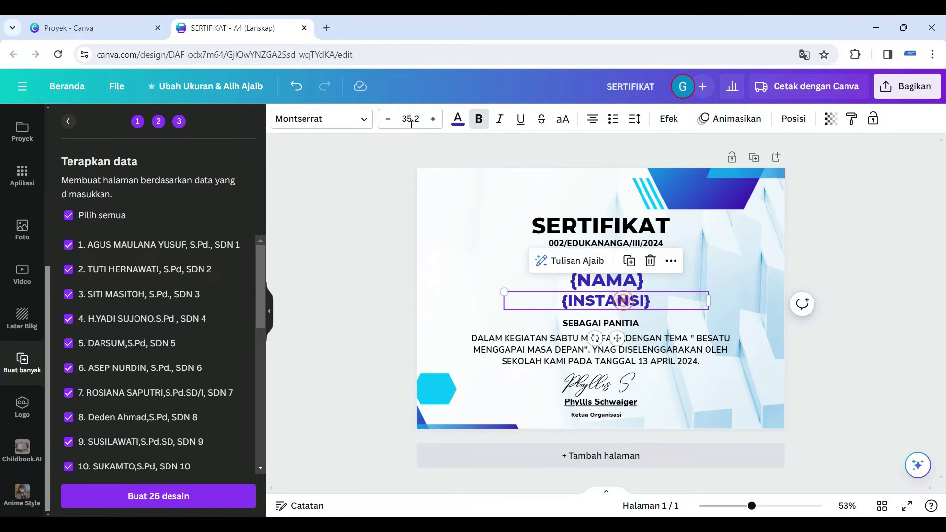
pyautogui.click(387, 120)
pyautogui.click(387, 119)
pyautogui.click(387, 119)
pyautogui.click(387, 120)
pyautogui.click(387, 120)
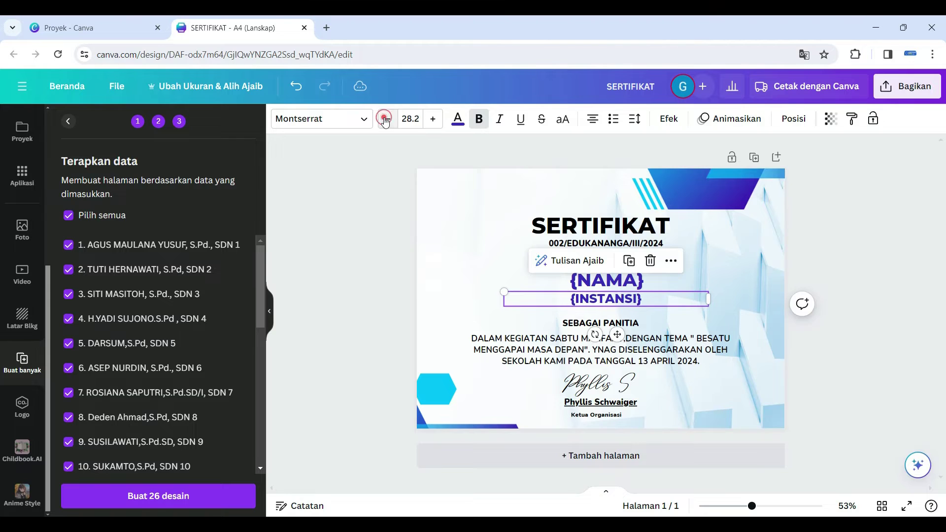
pyautogui.click(857, 264)
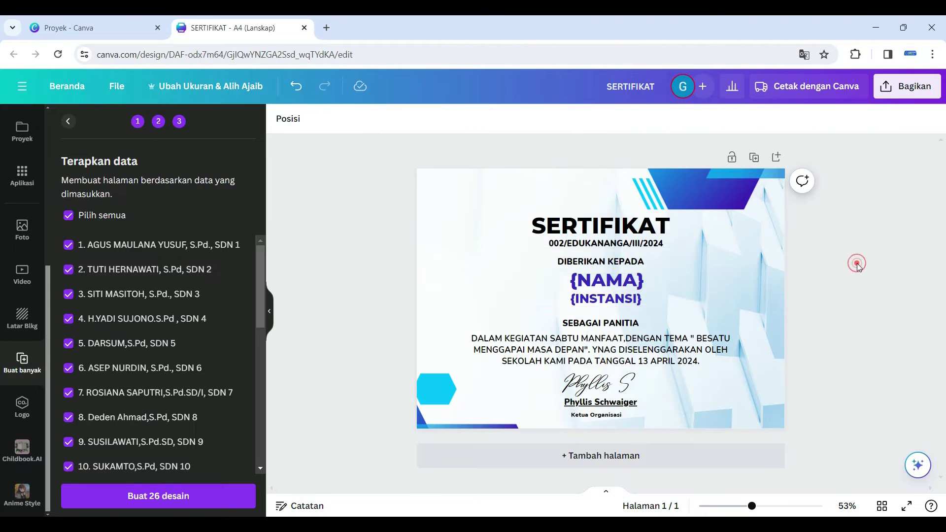
# - Generate the 26 certificates from the adjusted design and check the names and institutions across the resulting pages
pyautogui.click(202, 499)
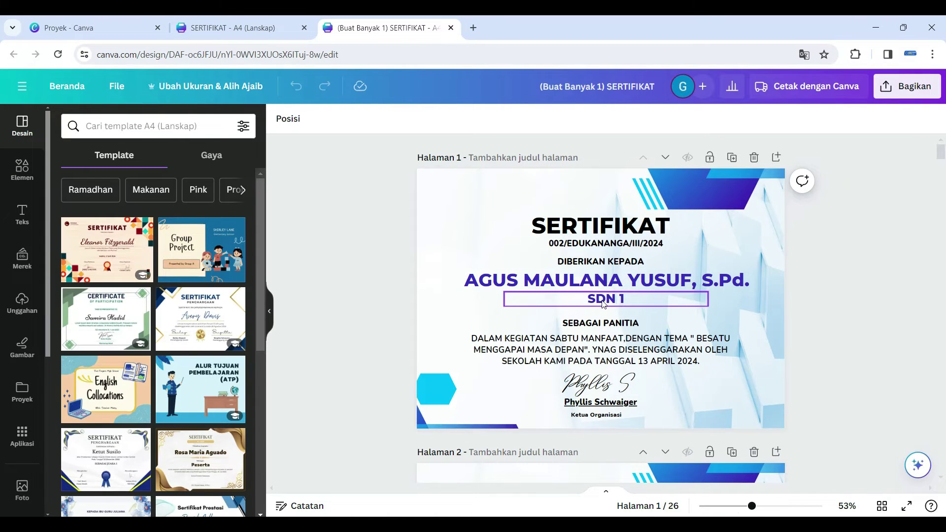
pyautogui.scroll(-10, 841, 306)
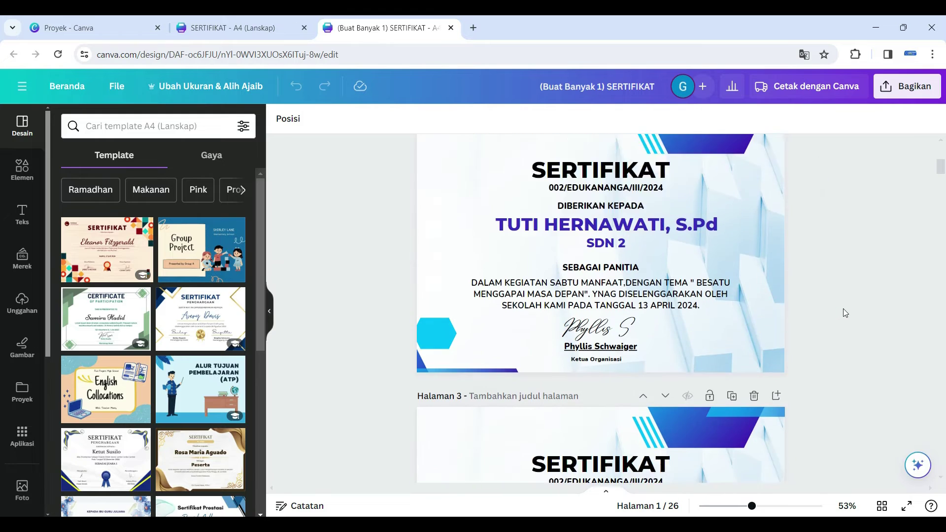
pyautogui.scroll(-15, 843, 308)
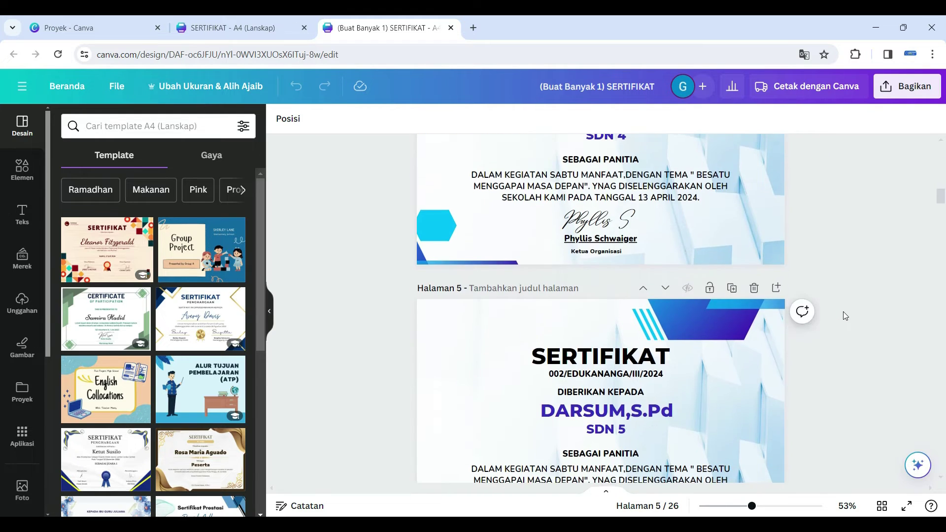
pyautogui.scroll(-15, 844, 313)
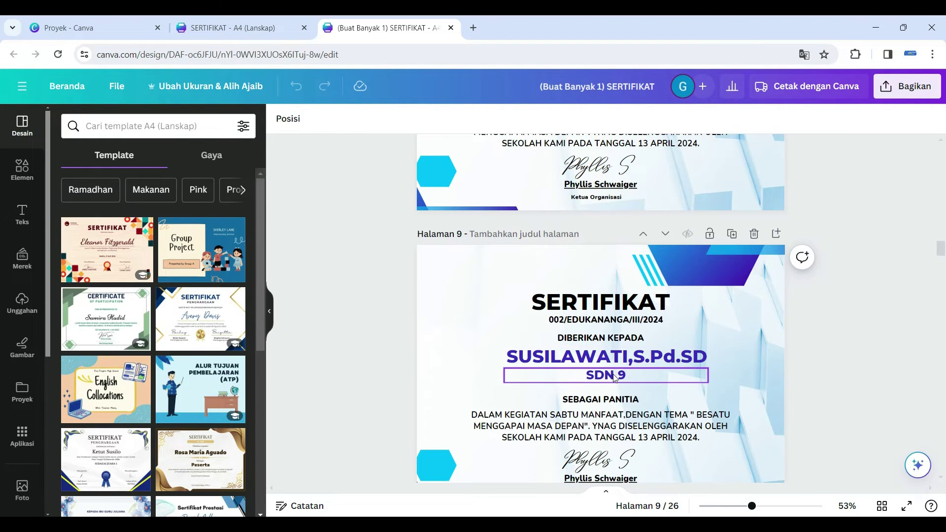
pyautogui.moveTo(941, 254); pyautogui.dragTo(941, 143)
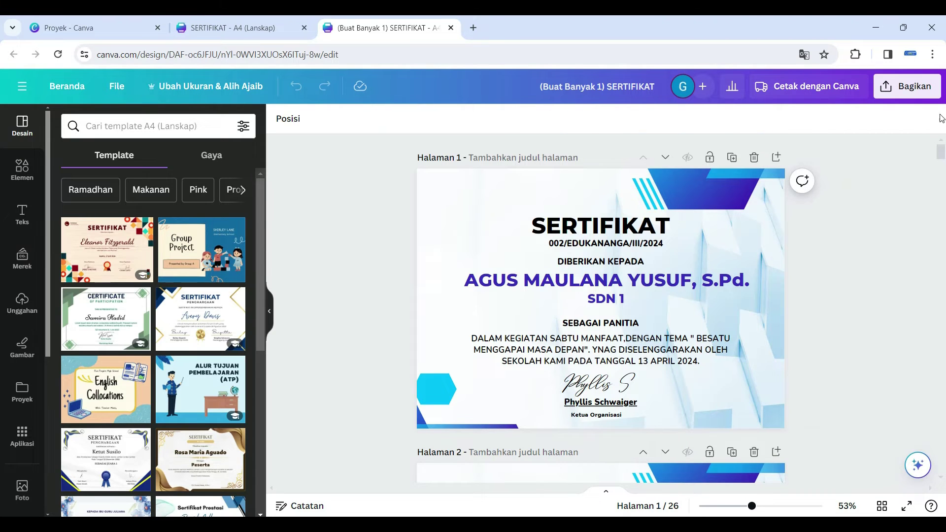
# - Download all 26 certificate pages as a PDF Standar file
pyautogui.click(909, 90)
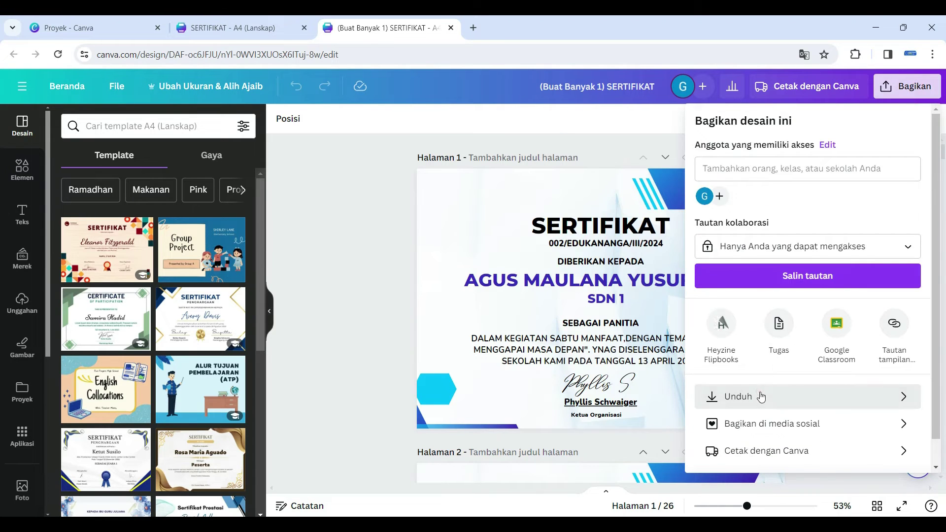
pyautogui.click(761, 394)
pyautogui.click(743, 173)
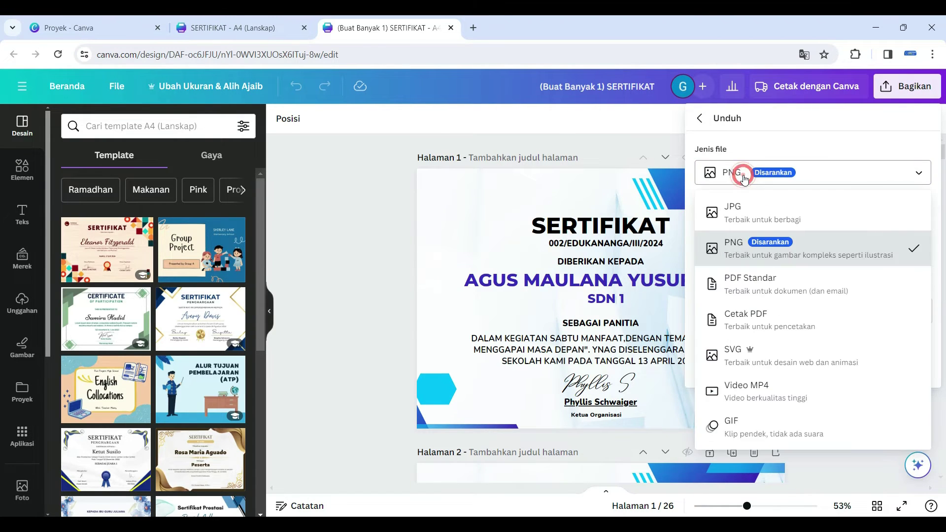
pyautogui.click(744, 296)
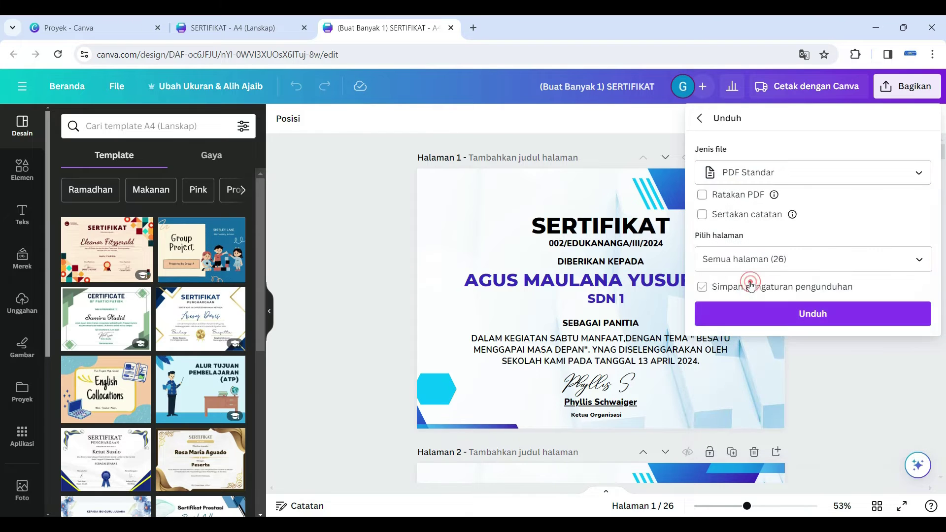
pyautogui.click(831, 316)
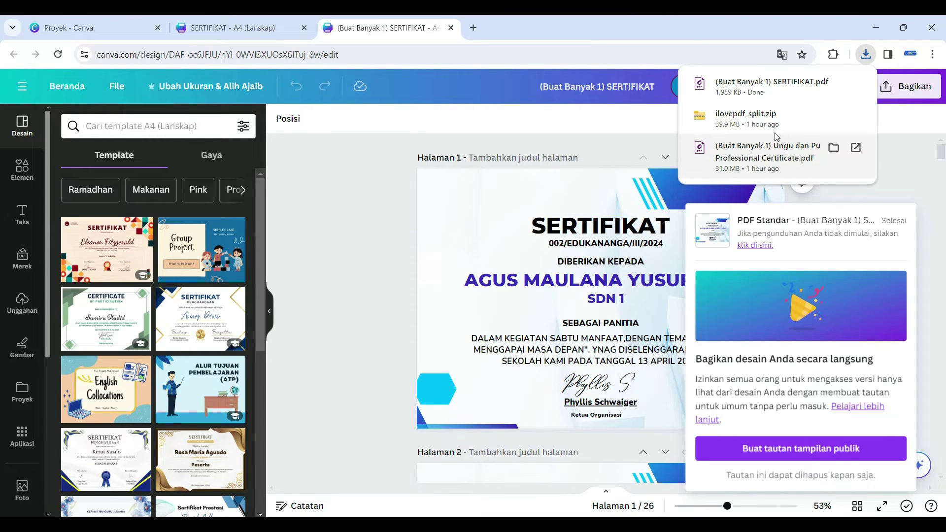
# - Switch to File Explorer, open the Downloads folder and select the "(Buat Banyak 1) SERTIFIKAT" PDF
pyautogui.click(312, 230)
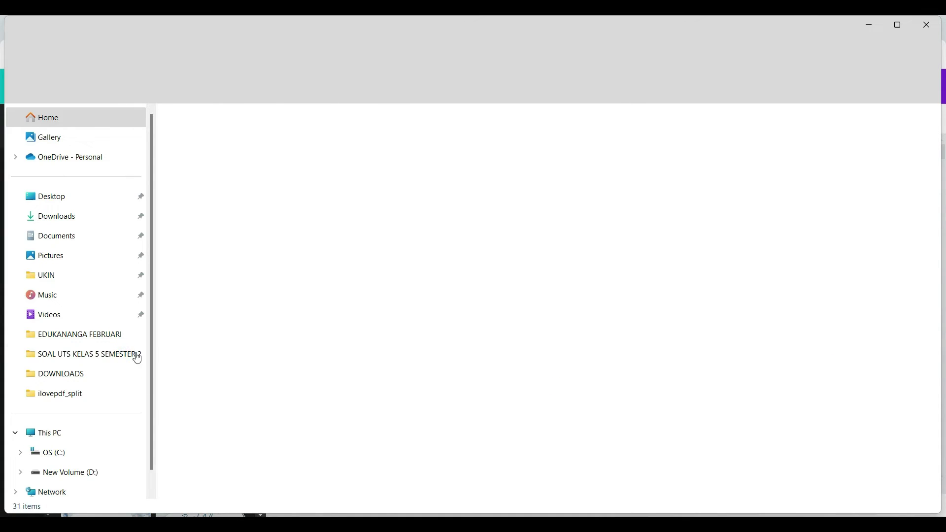
pyautogui.click(43, 216)
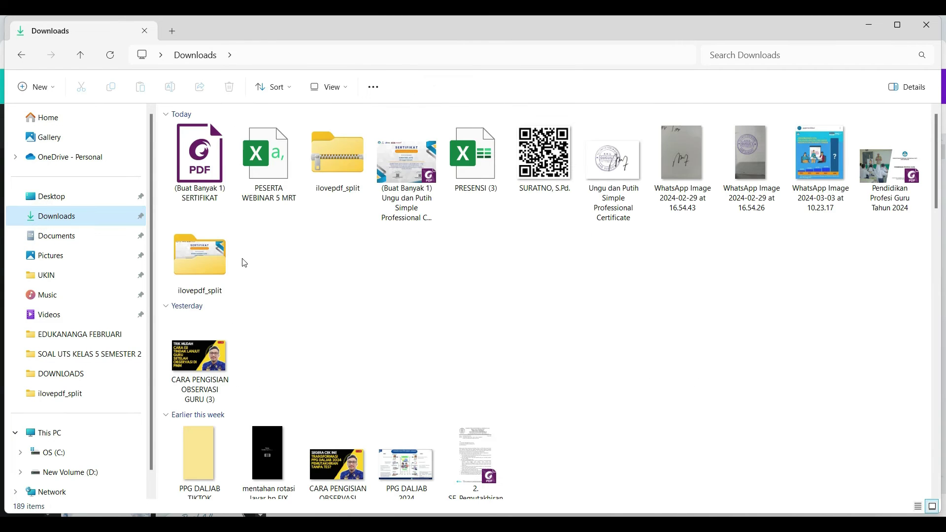
pyautogui.click(335, 162)
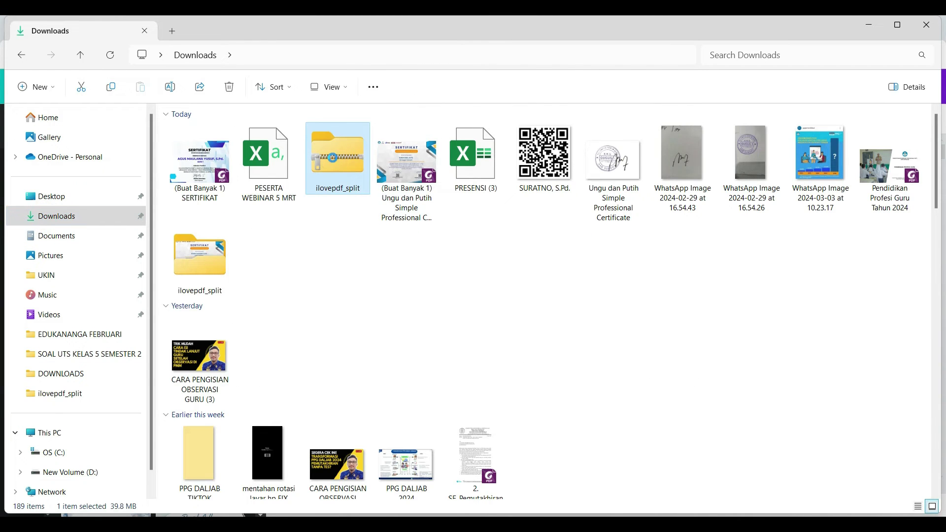
pyautogui.rightClick(333, 147)
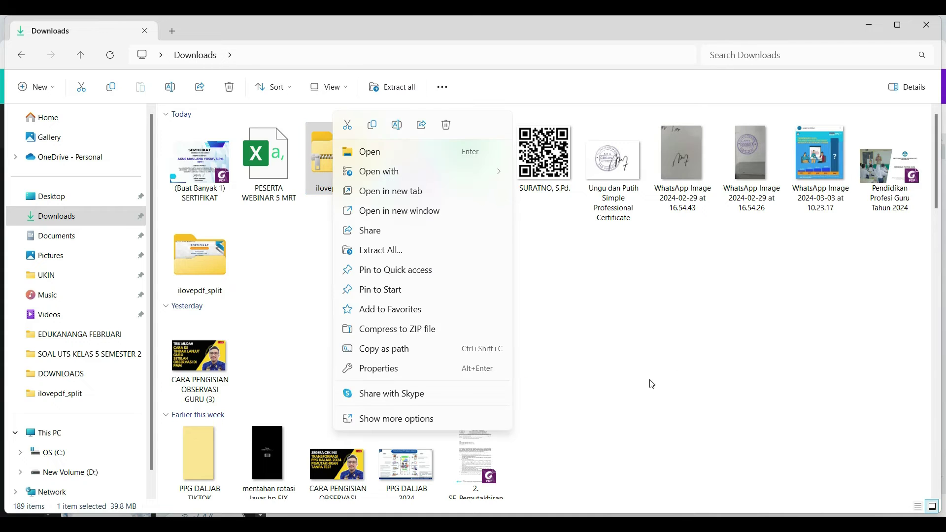
pyautogui.click(680, 359)
pyautogui.click(202, 182)
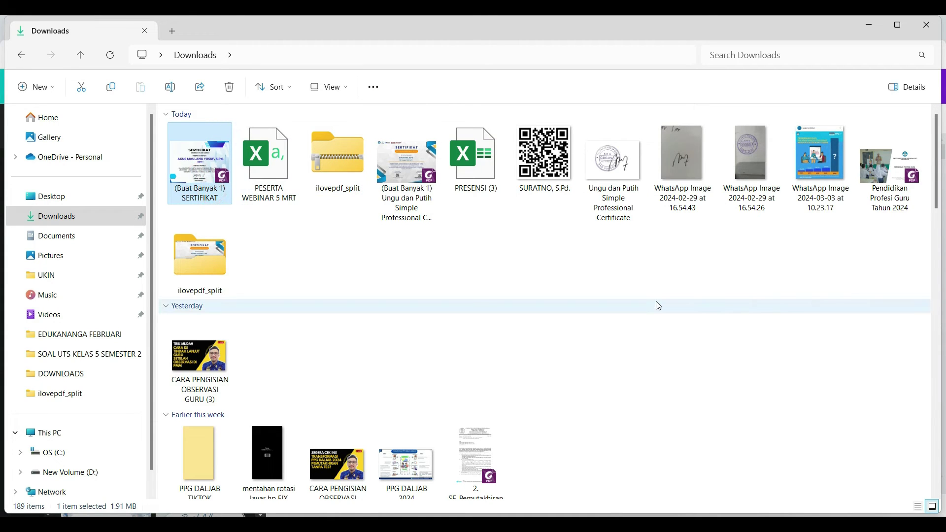
# - Open the "(Buat Banyak 1) SERTIFIKAT" PDF and check the certificates from the first page through to the last
pyautogui.press('Return')
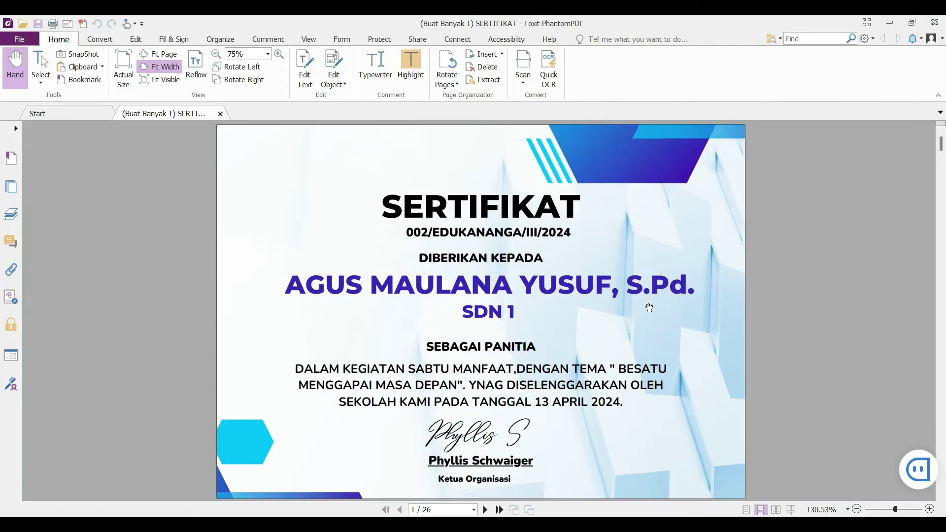
pyautogui.scroll(-8, 649, 308)
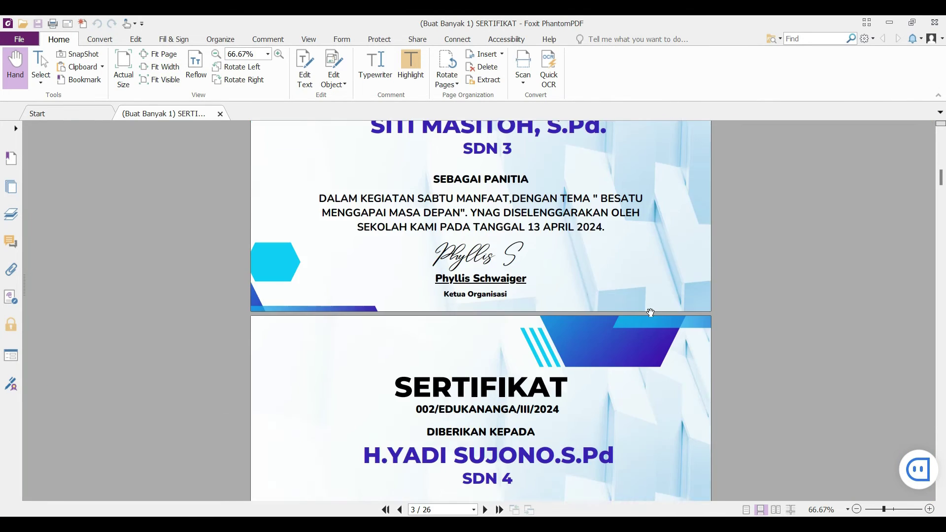
pyautogui.scroll(-12, 650, 312)
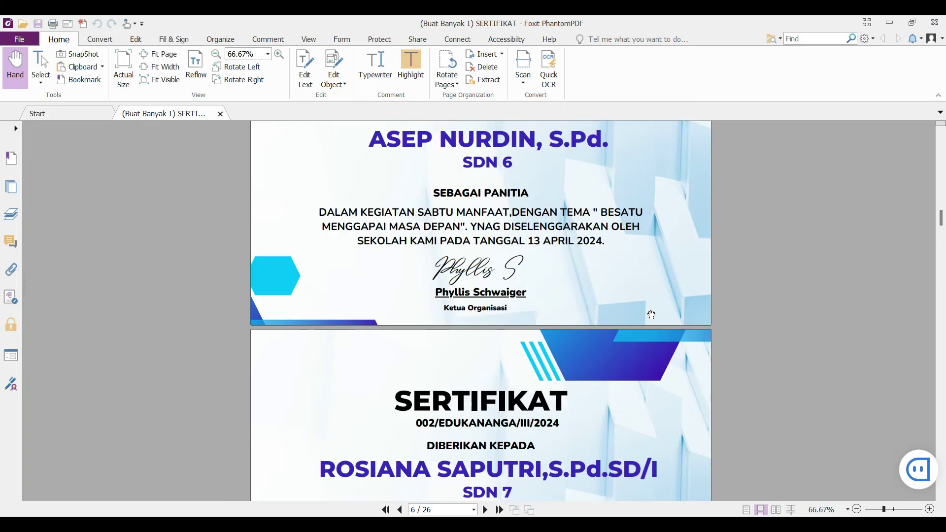
pyautogui.scroll(-5, 651, 314)
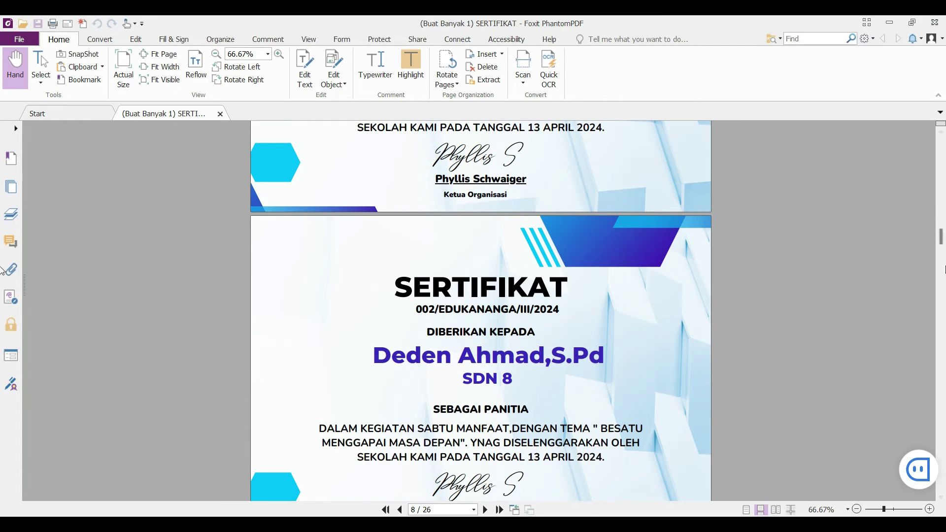
pyautogui.moveTo(942, 239); pyautogui.dragTo(942, 503)
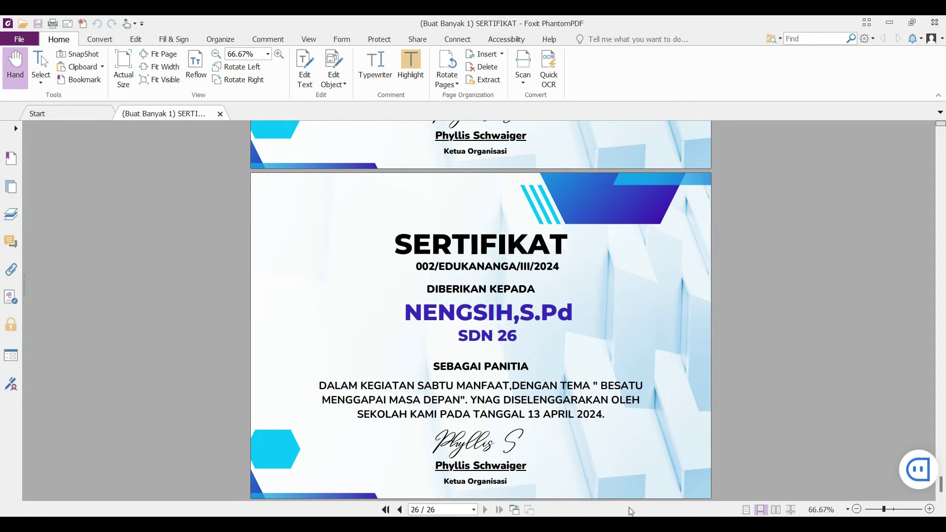
# - Switch to Chrome and open iLovePDF's Split PDF tool in a new tab
pyautogui.click(597, 525)
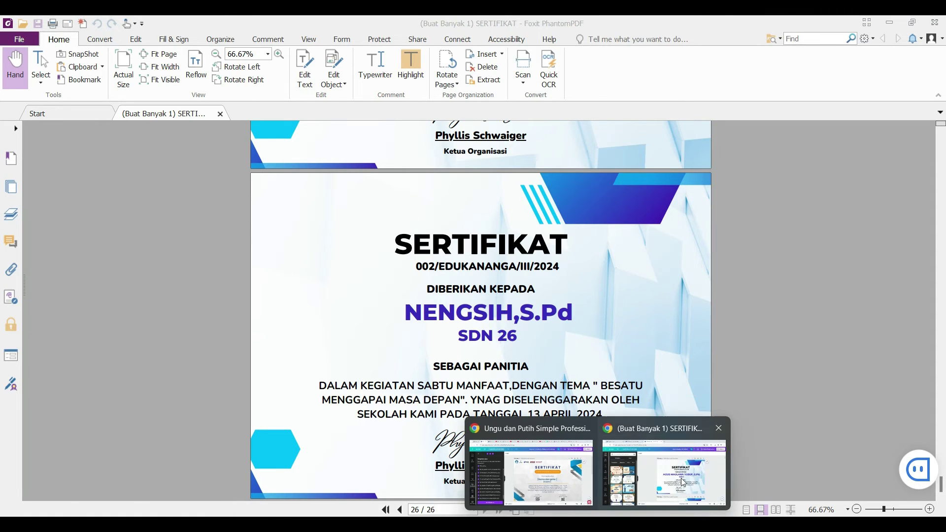
pyautogui.click(663, 473)
pyautogui.click(473, 28)
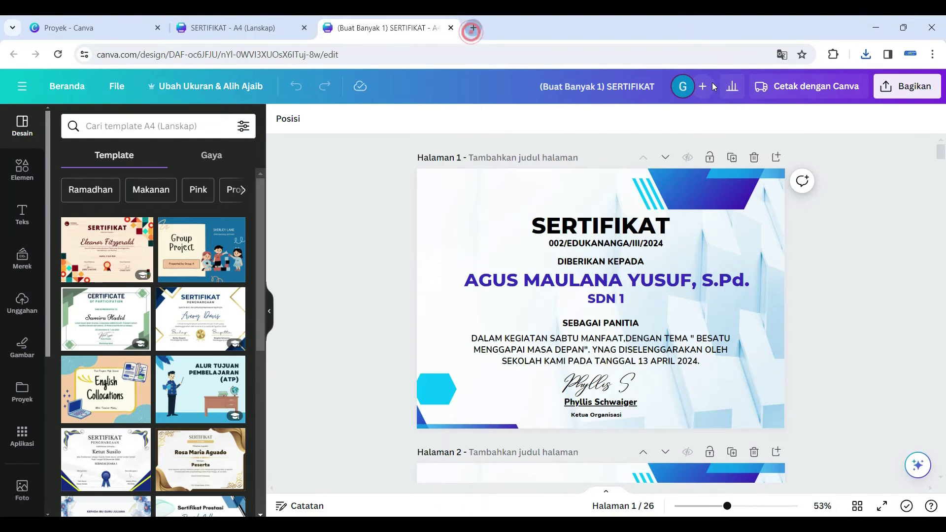
pyautogui.write('ILO')
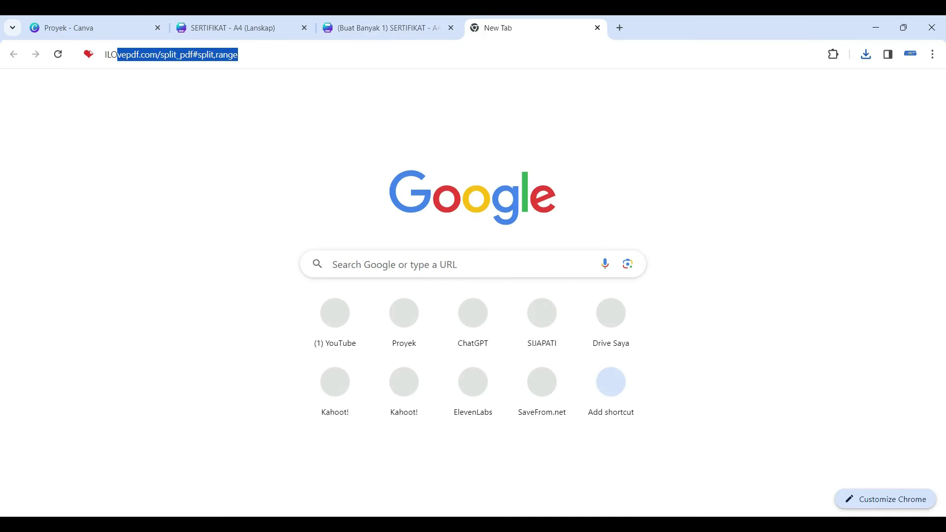
pyautogui.click(237, 84)
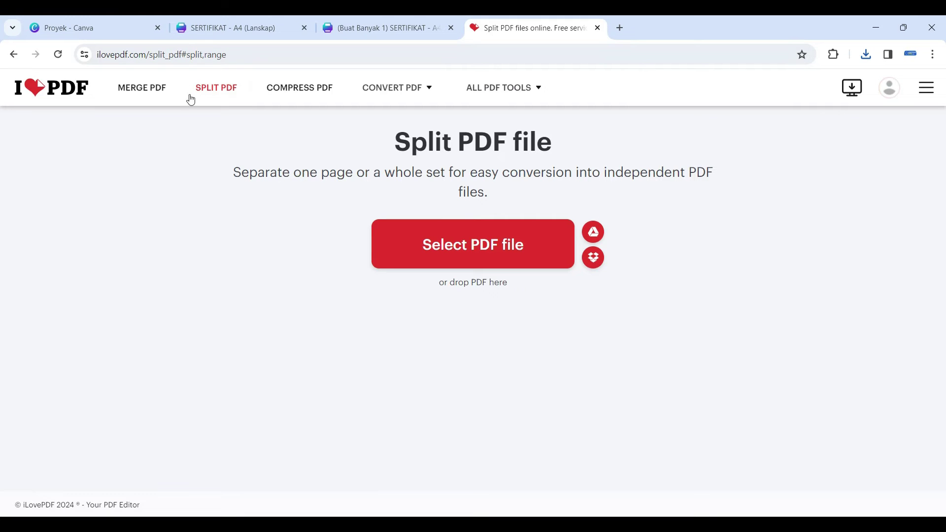
pyautogui.click(218, 88)
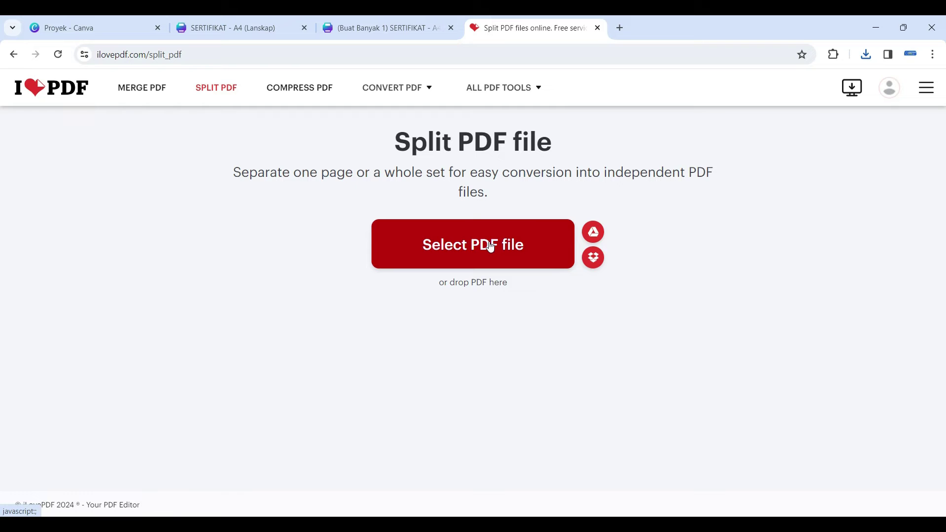
# - Load the "(Buat Banyak 1) SERTIFIKAT" PDF from the Downloads folder into the Split tool and set the range mode to Fixed ranges
pyautogui.click(345, 498)
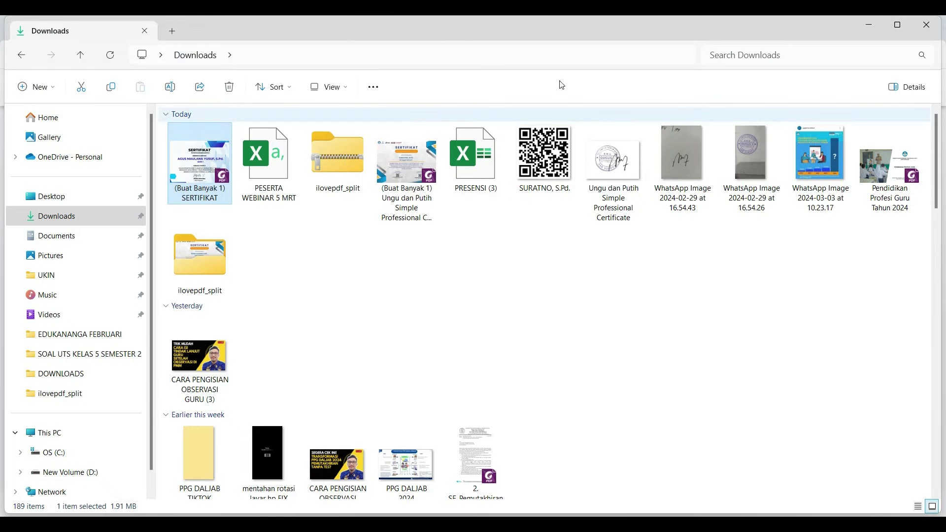
pyautogui.moveTo(545, 32); pyautogui.dragTo(708, 366)
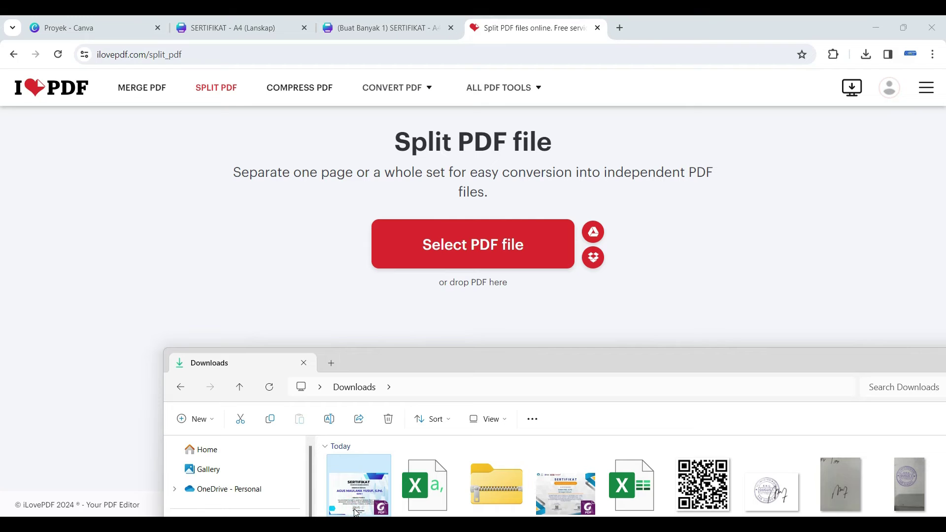
pyautogui.moveTo(356, 513); pyautogui.dragTo(486, 245)
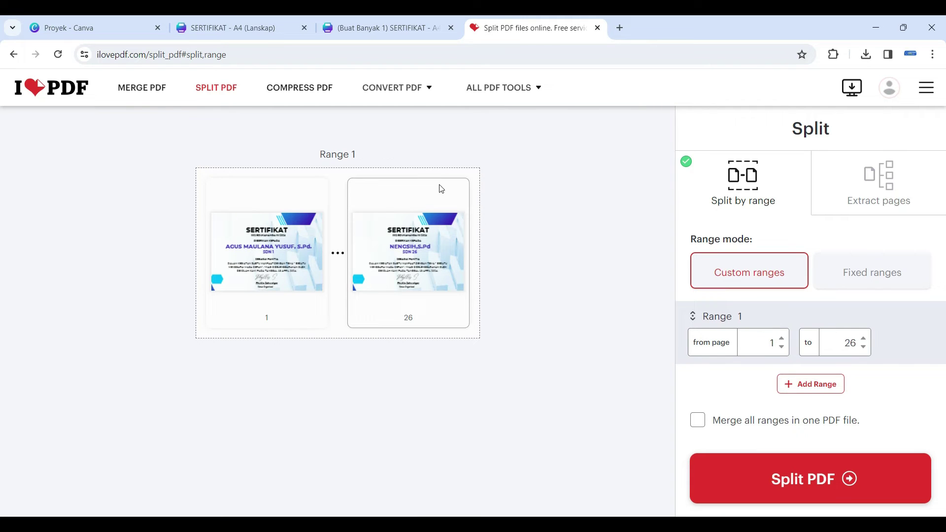
pyautogui.click(889, 275)
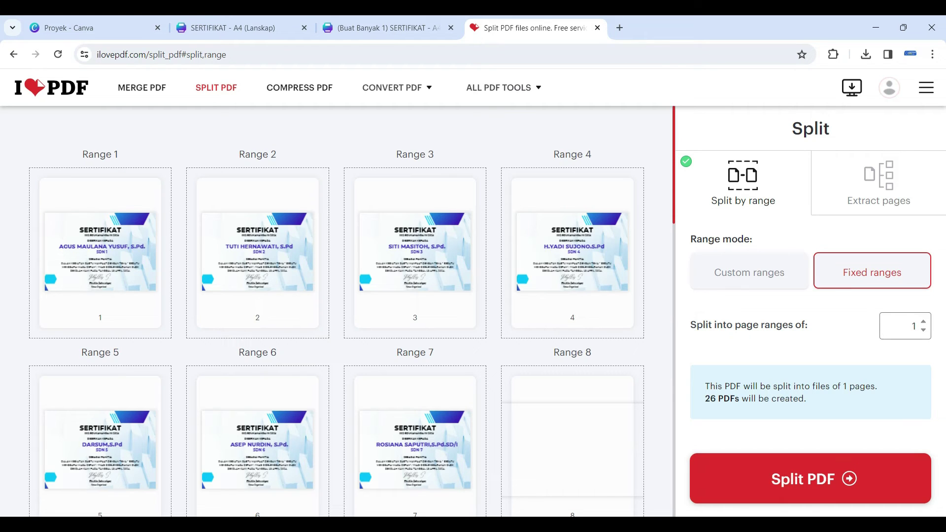
# - Return to the SERTIFIKAT template design in Canva, add a blank second page and open the elements library
pyautogui.moveTo(650, 495)
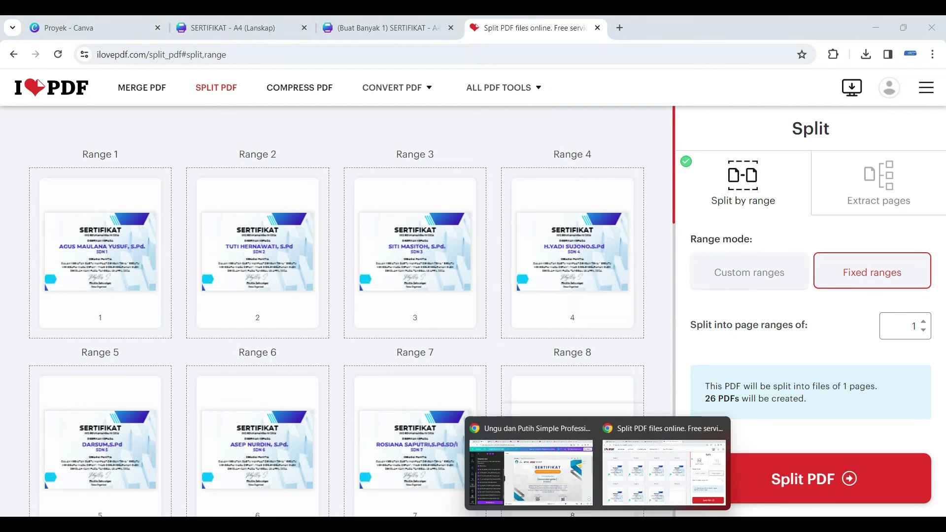
pyautogui.click(649, 477)
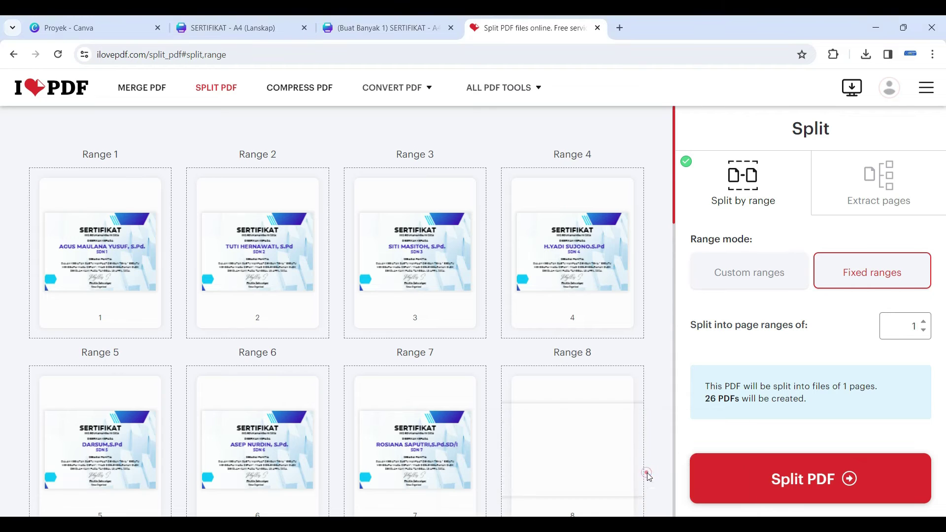
pyautogui.click(382, 31)
pyautogui.click(181, 19)
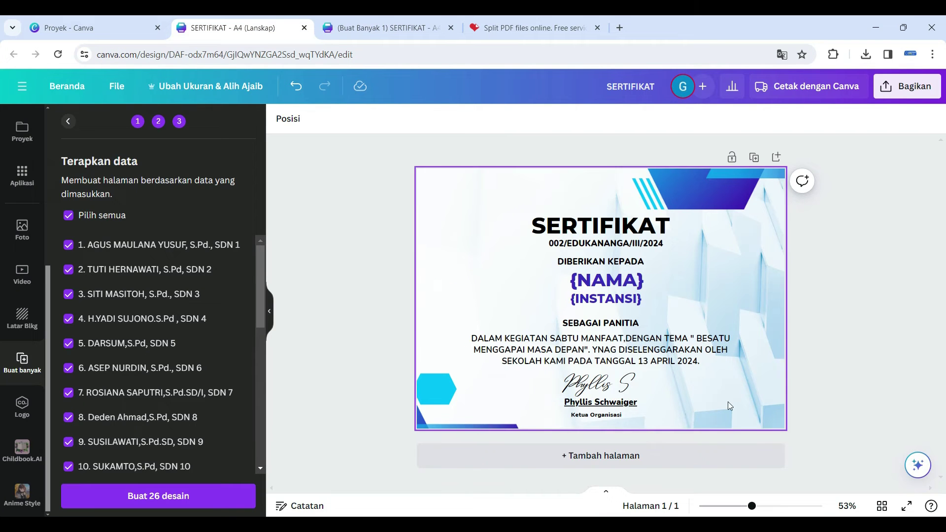
pyautogui.click(615, 463)
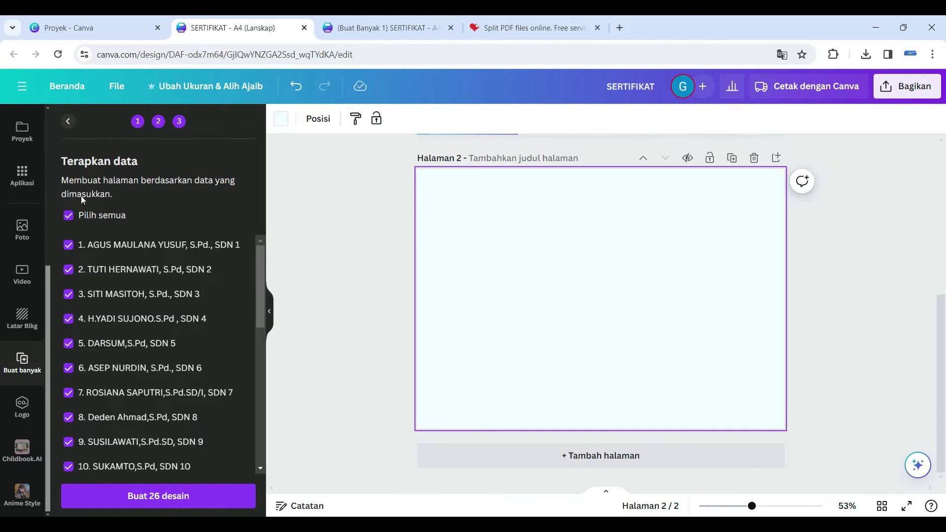
pyautogui.click(427, 190)
pyautogui.click(32, 179)
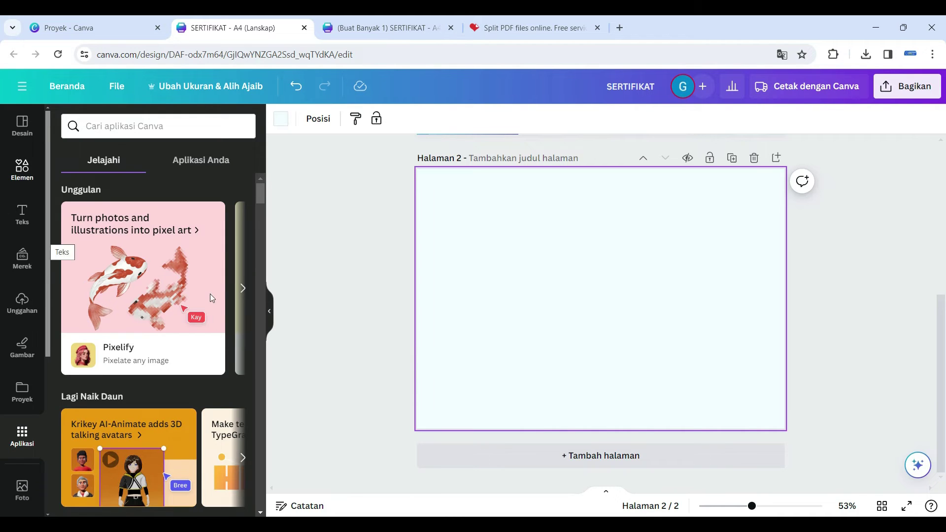
pyautogui.click(16, 168)
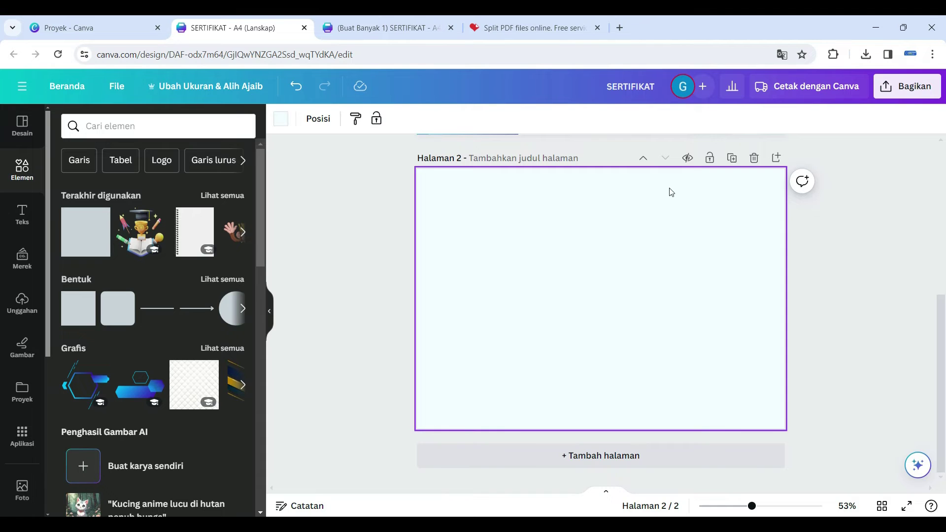
# - Go back to iLovePDF, keep the fixed page ranges at 1 page per file and split the certificate PDF
pyautogui.click(496, 31)
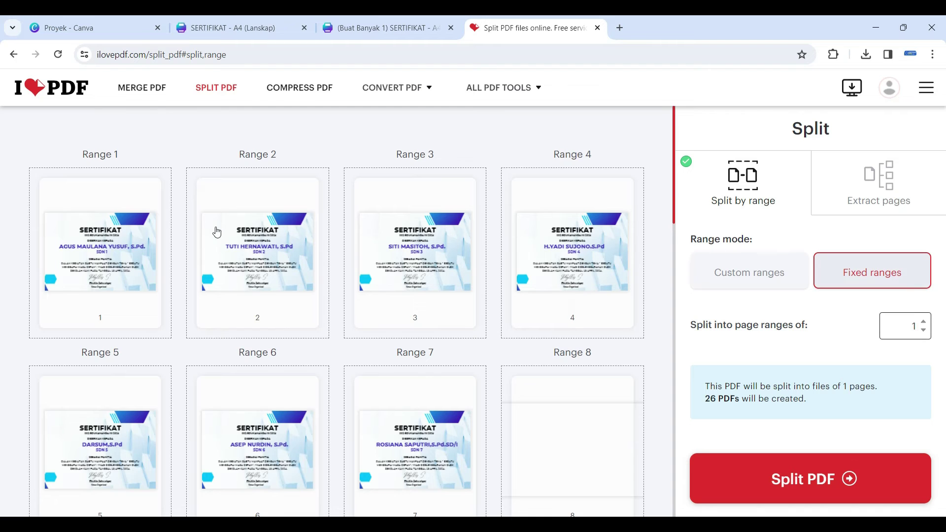
pyautogui.scroll(-10, 217, 233)
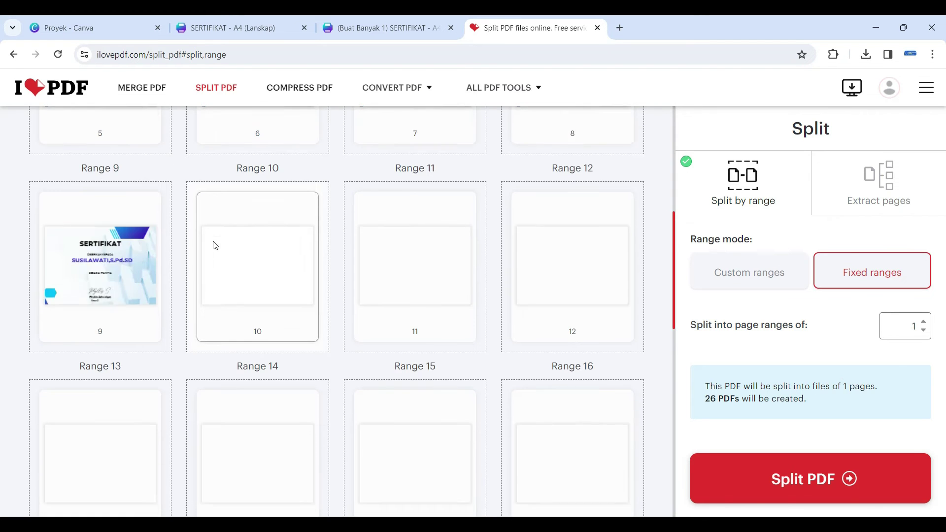
pyautogui.scroll(10, 216, 245)
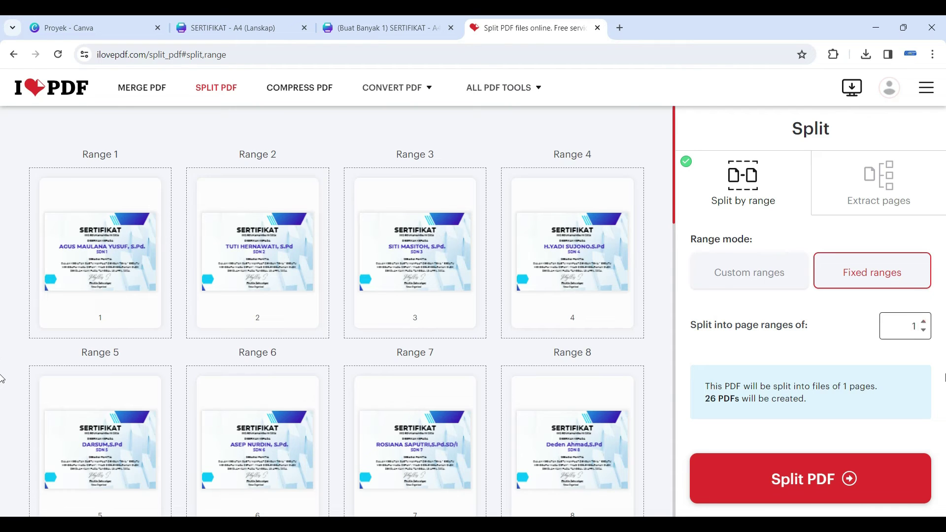
pyautogui.click(923, 320)
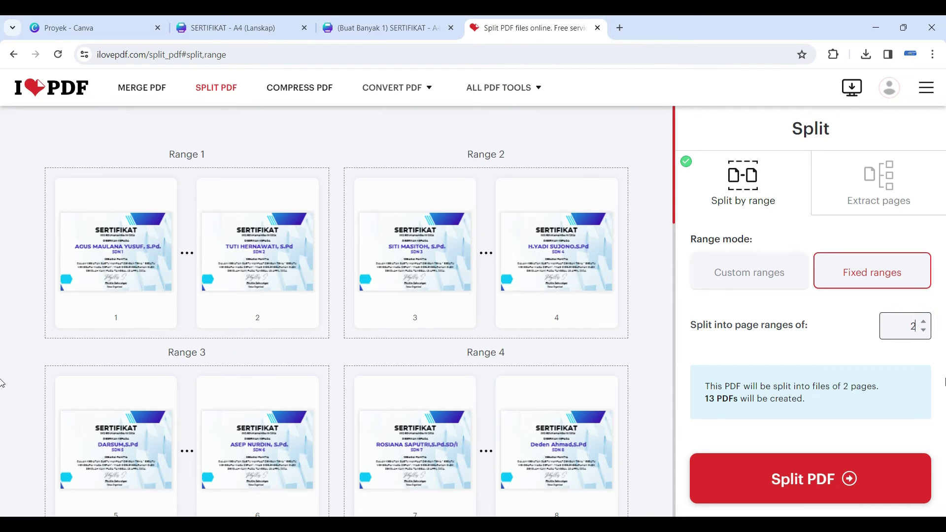
pyautogui.click(925, 328)
pyautogui.click(923, 329)
pyautogui.write('1')
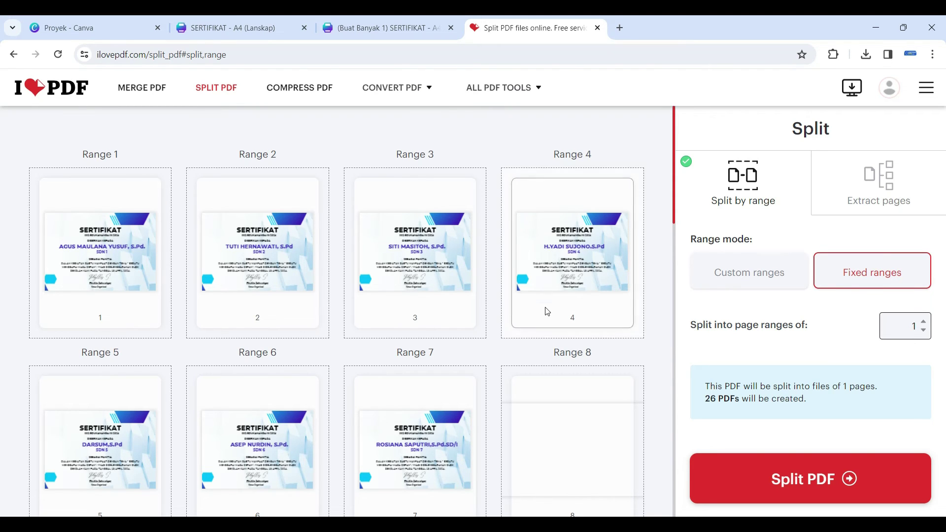
pyautogui.click(844, 481)
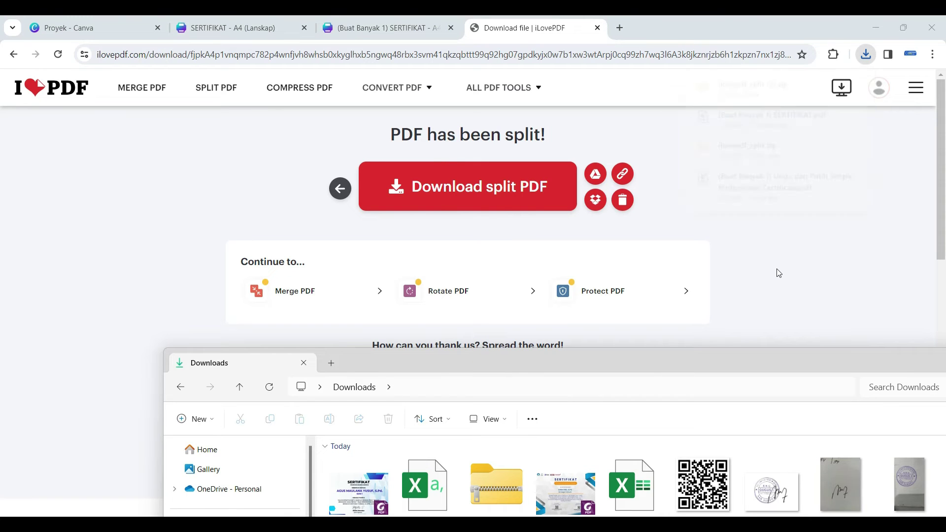
# - Bring up the Downloads folder in File Explorer and extract the "ilovepdf_split (2)" archive
pyautogui.moveTo(663, 368); pyautogui.dragTo(582, 67)
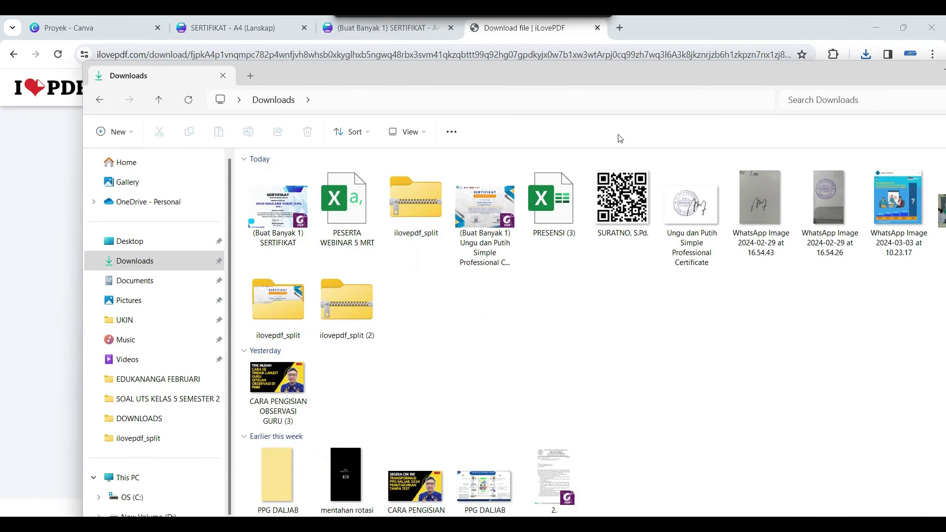
pyautogui.click(136, 261)
pyautogui.click(274, 223)
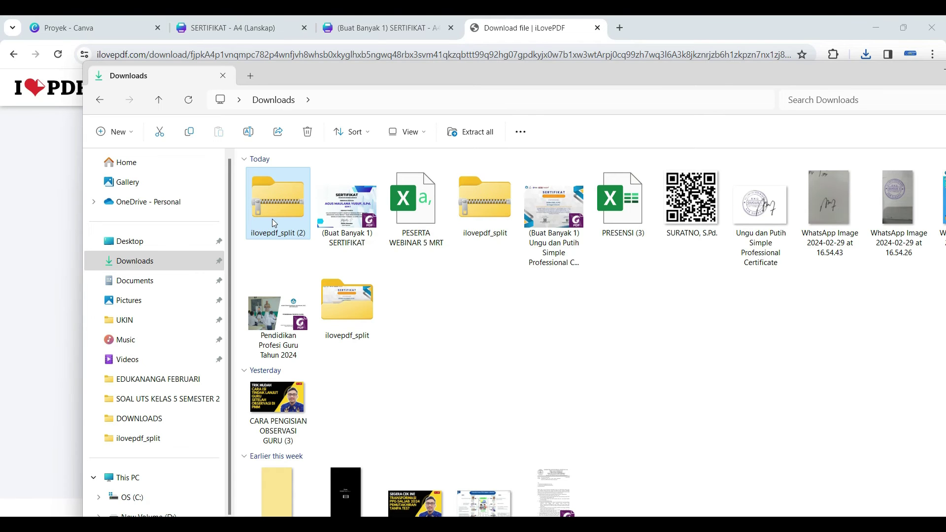
pyautogui.rightClick(274, 223)
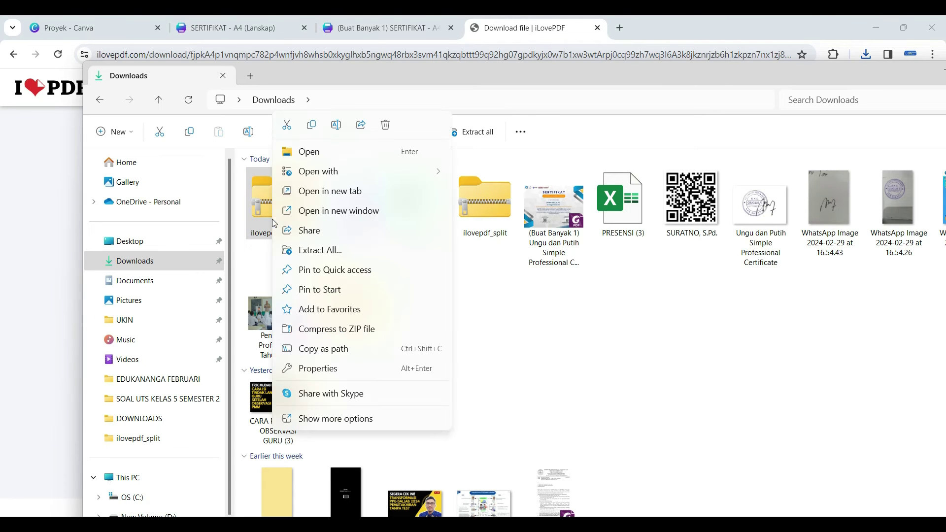
pyautogui.click(319, 251)
pyautogui.click(574, 399)
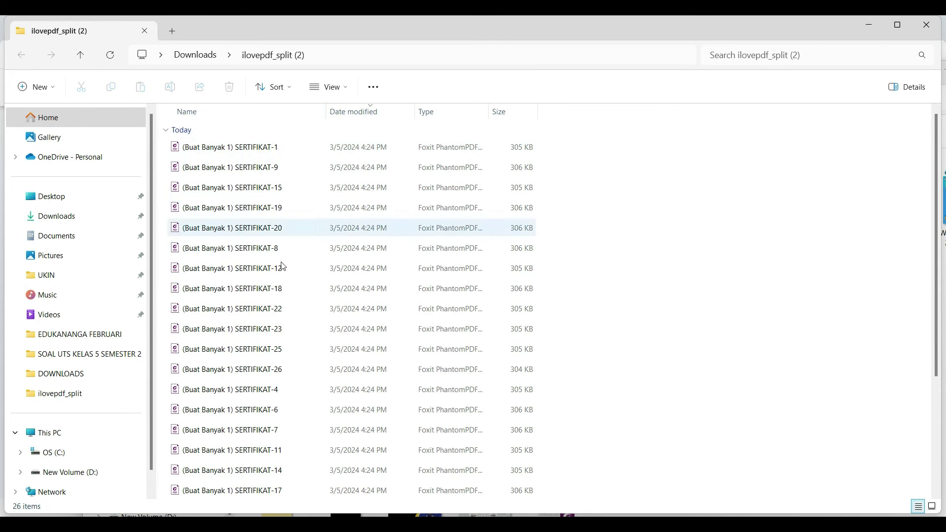
# - Look through the extracted certificate PDFs in the "ilovepdf_split (2)" folder and switch to Advanced Renamer
pyautogui.scroll(-3, 299, 343)
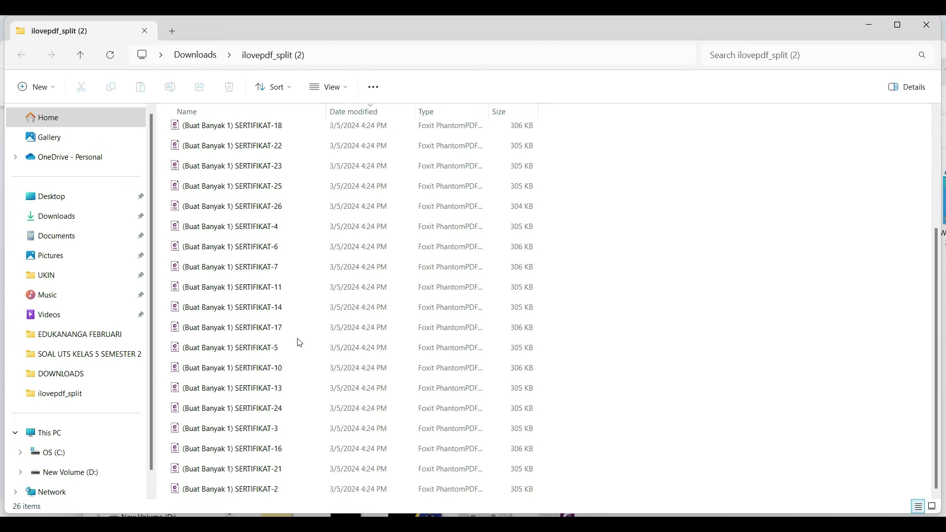
pyautogui.scroll(1, 299, 343)
pyautogui.scroll(3, 299, 342)
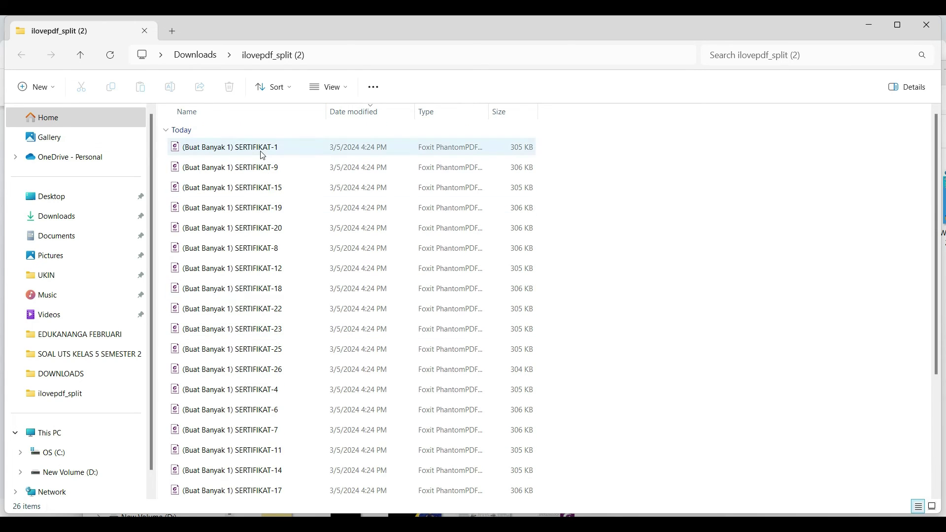
pyautogui.moveTo(354, 26); pyautogui.dragTo(400, 64)
pyautogui.doubleClick(400, 65)
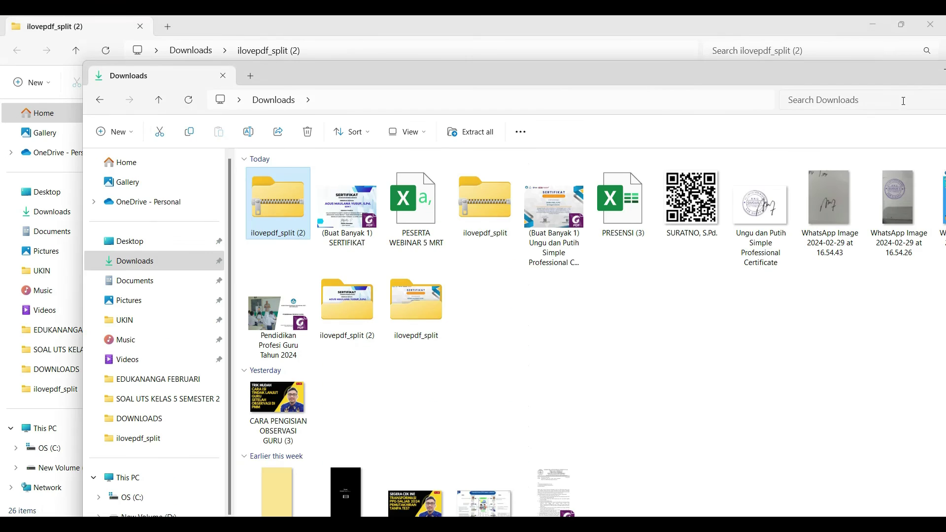
pyautogui.moveTo(890, 79); pyautogui.dragTo(690, 71)
pyautogui.click(815, 66)
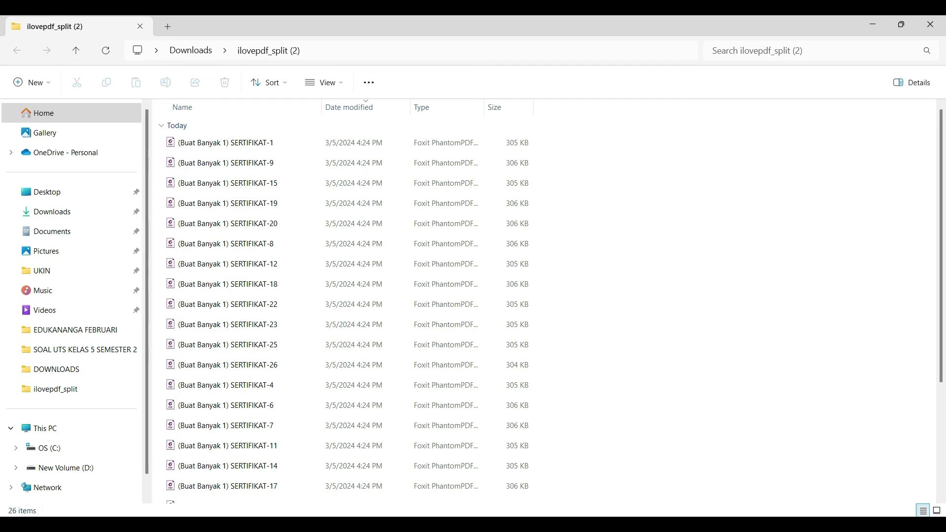
pyautogui.hotkey('alt', 'Tab')
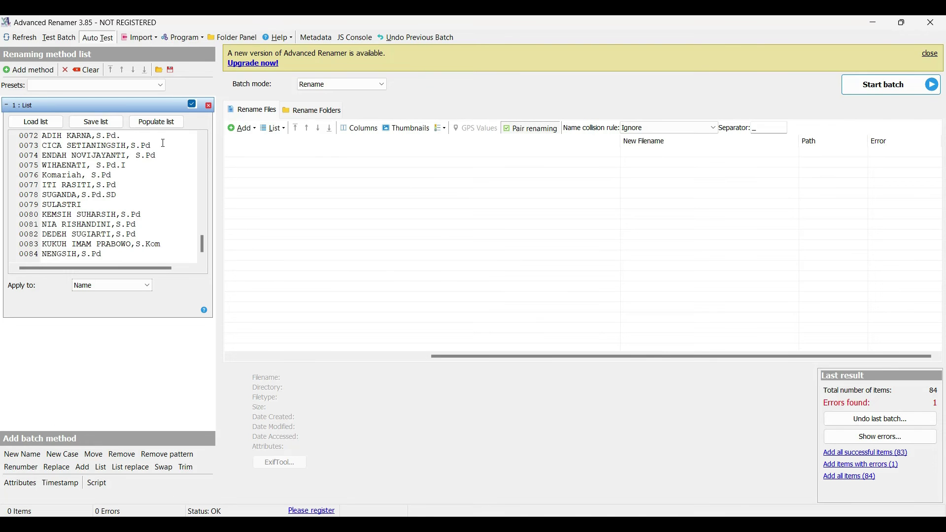
# - Clear all the old names from the List renaming method and minimize the File Explorer window
pyautogui.hotkey('ctrl', 'a')
pyautogui.press('Delete')
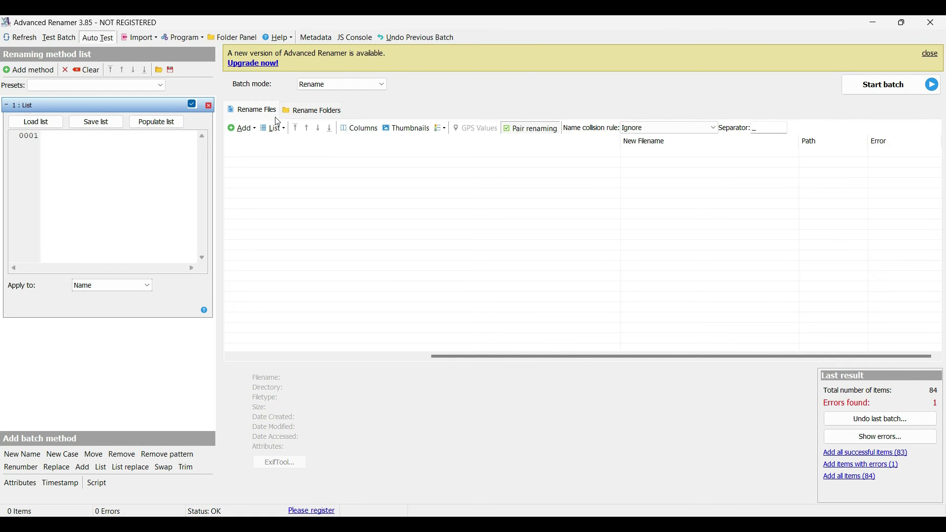
pyautogui.hotkey('alt', 'Tab')
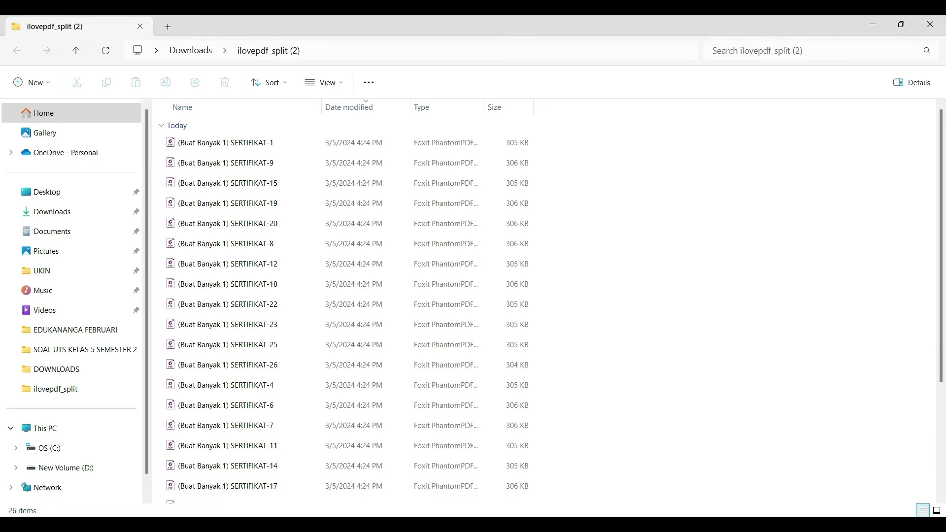
pyautogui.click(878, 26)
# - Add all the certificate PDFs from the "ilovepdf_split (2)" folder in Downloads to the files being renamed
pyautogui.click(238, 129)
pyautogui.click(250, 140)
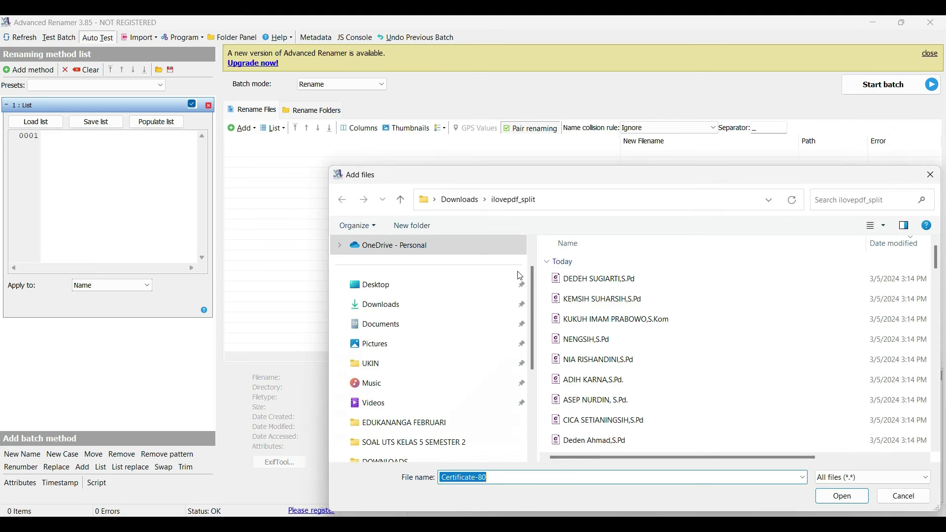
pyautogui.click(383, 307)
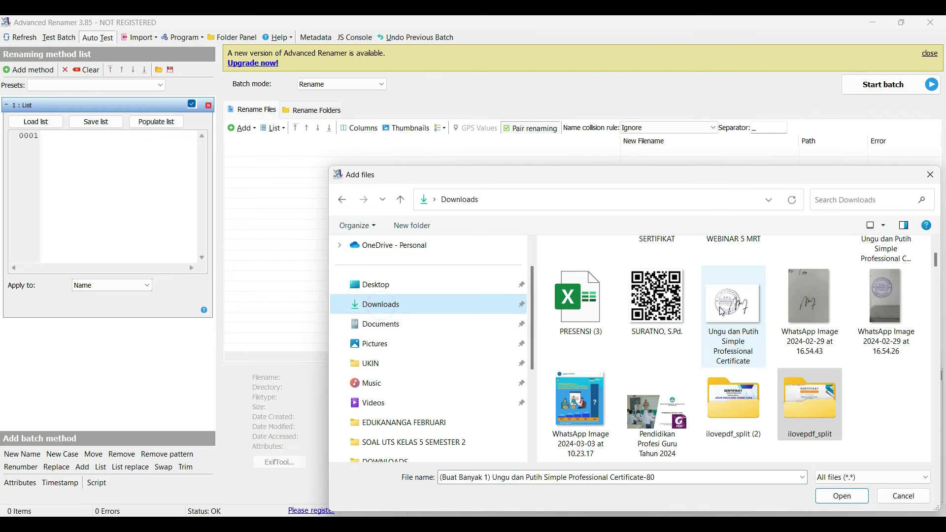
pyautogui.doubleClick(742, 415)
pyautogui.click(639, 284)
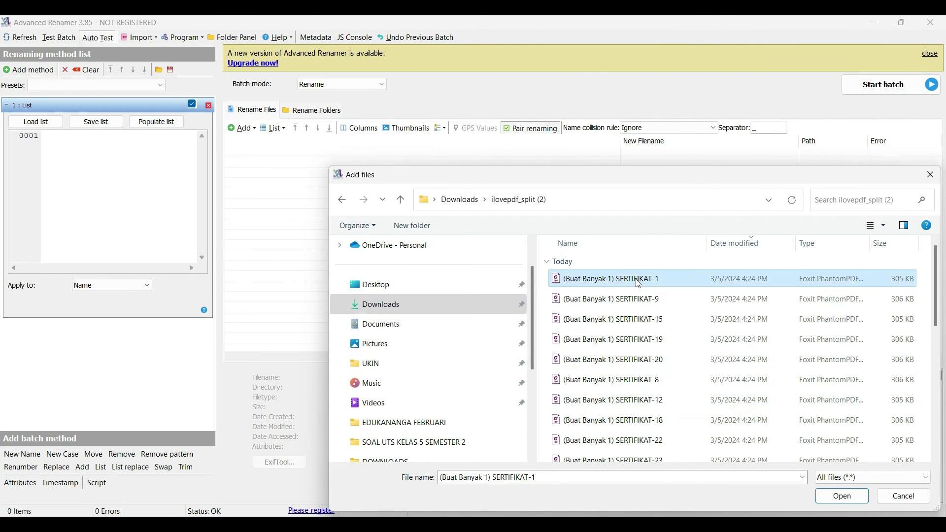
pyautogui.hotkey('ctrl', 'a')
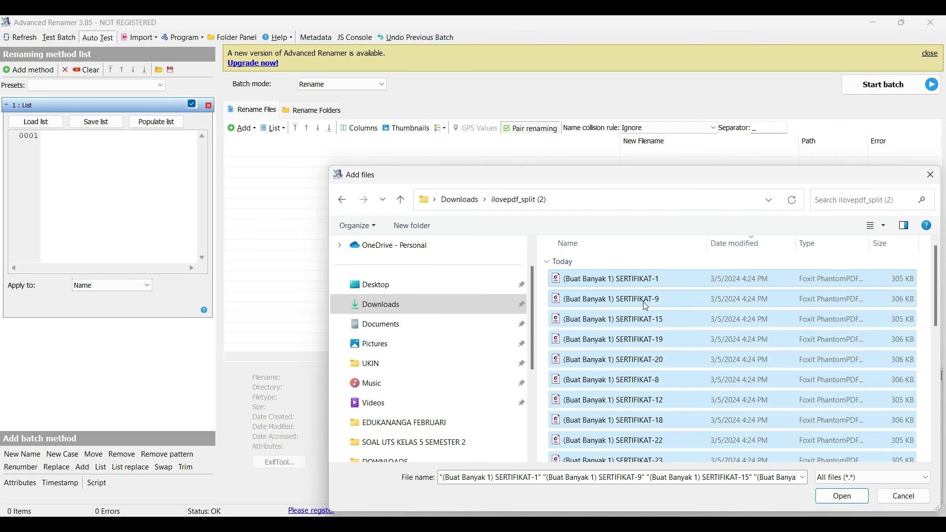
pyautogui.click(840, 498)
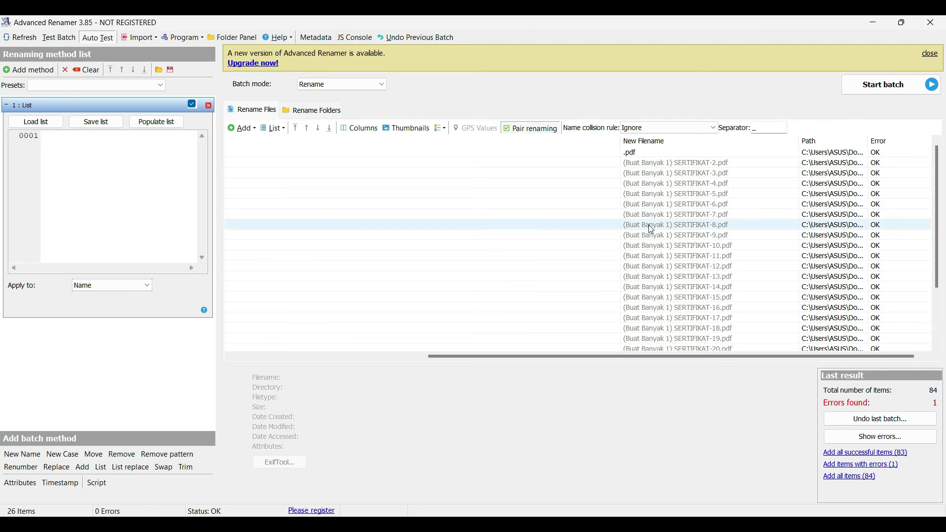
# - View the first added PDF in Foxit PhantomPDF, close it and remove all files from the rename table
pyautogui.doubleClick(633, 152)
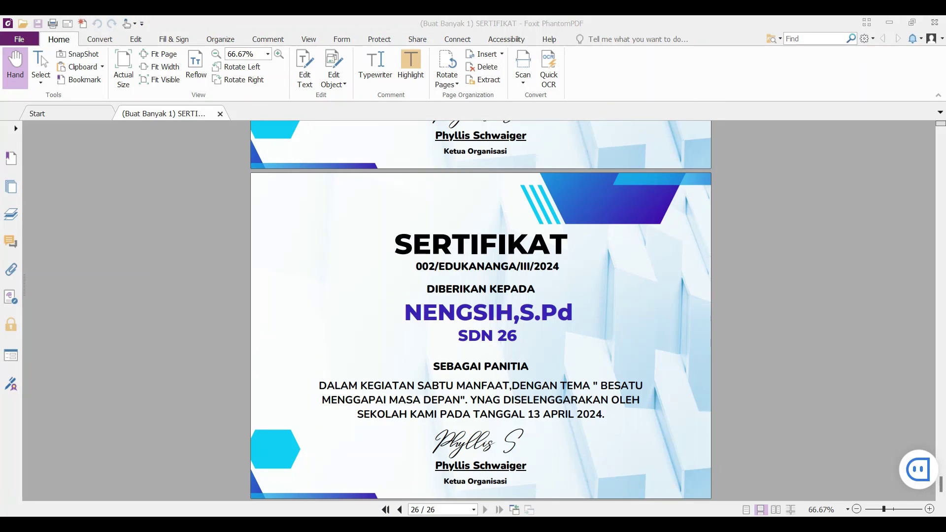
pyautogui.click(935, 22)
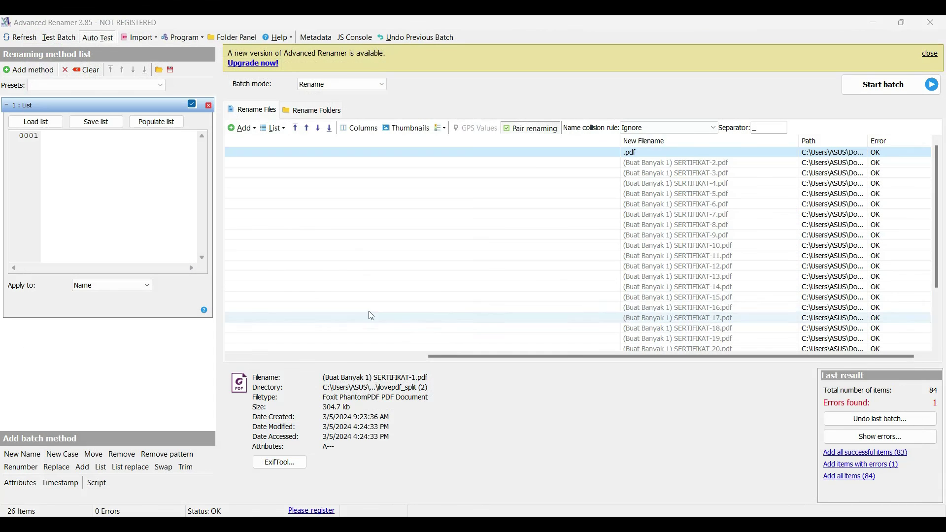
pyautogui.hotkey('ctrl', 'a')
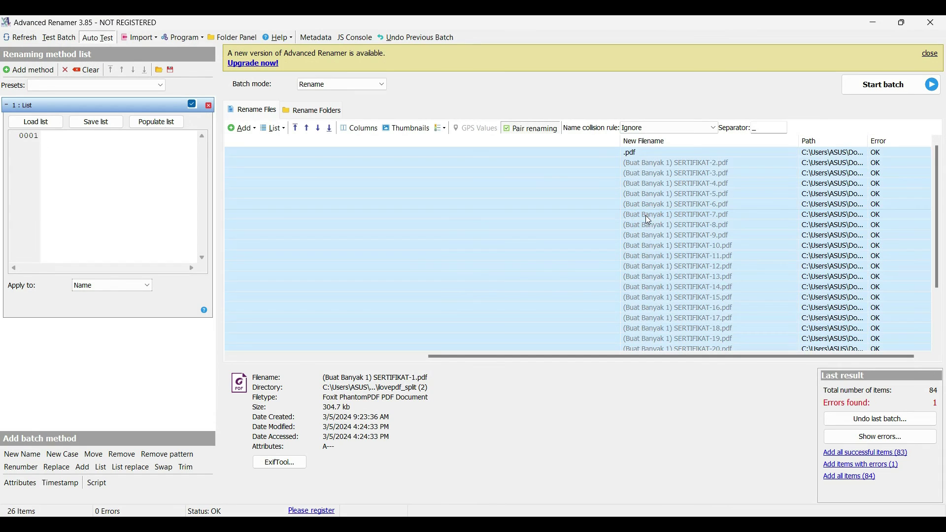
pyautogui.press('Delete')
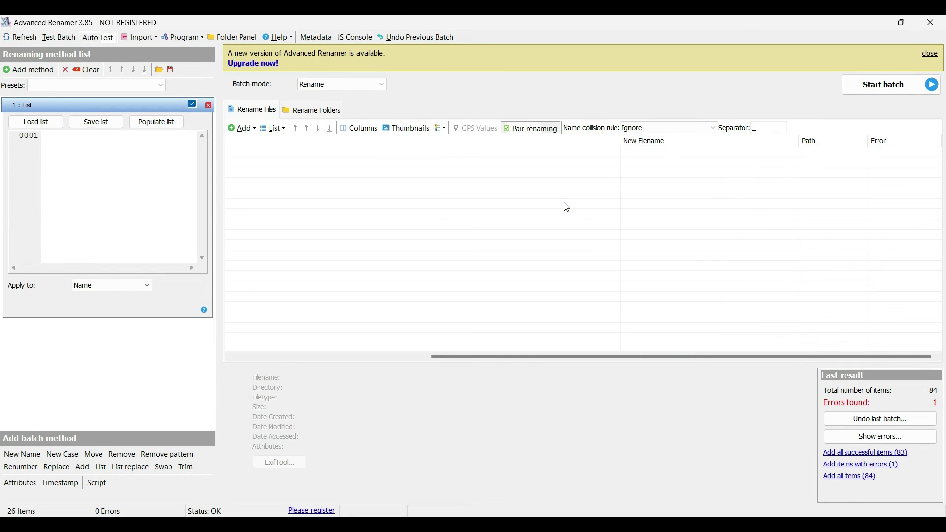
# - Load every PDF of Downloads\ilovepdf_split (2) into the rename table again
pyautogui.click(245, 129)
pyautogui.click(256, 141)
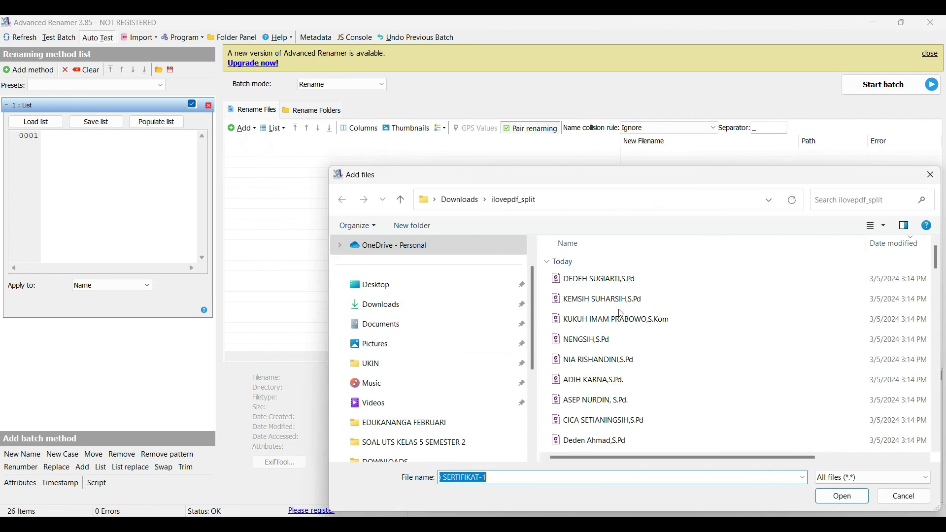
pyautogui.click(389, 304)
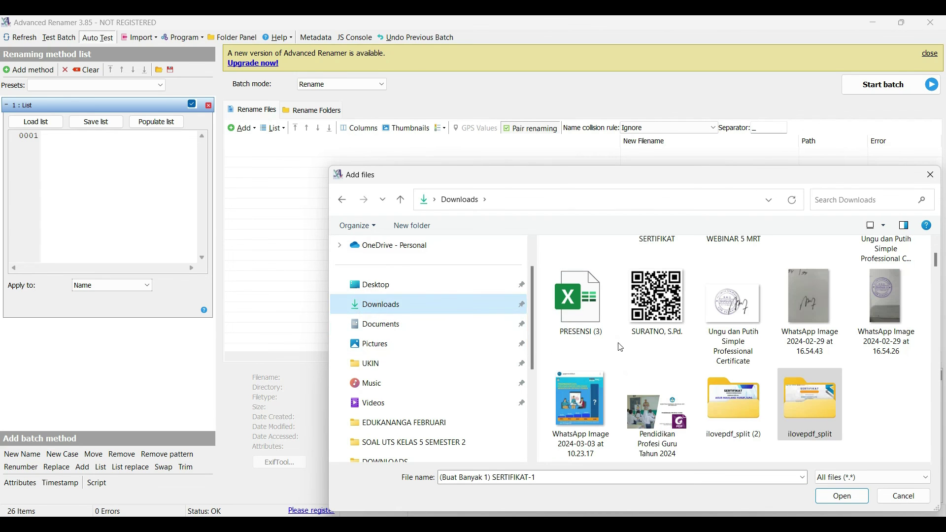
pyautogui.doubleClick(722, 405)
pyautogui.click(628, 288)
pyautogui.hotkey('ctrl', 'a')
pyautogui.press('Return')
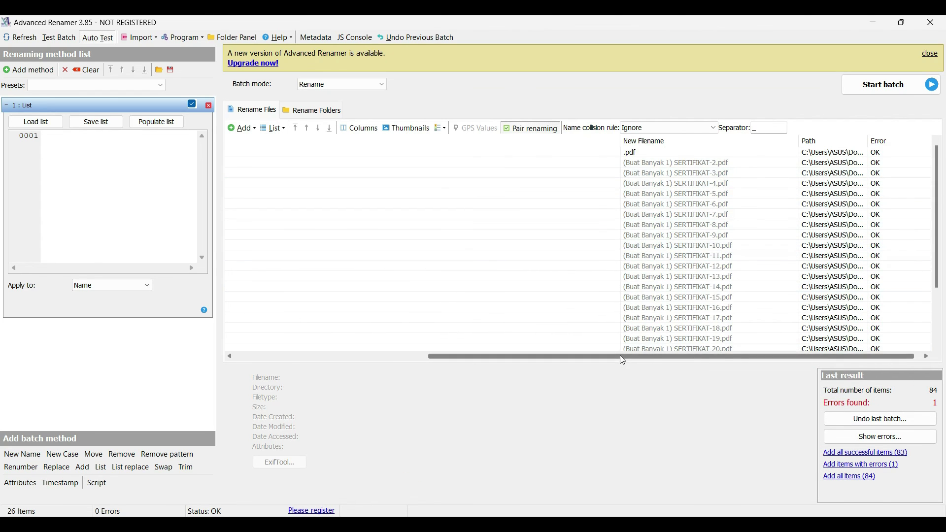
pyautogui.moveTo(620, 356); pyautogui.dragTo(887, 362)
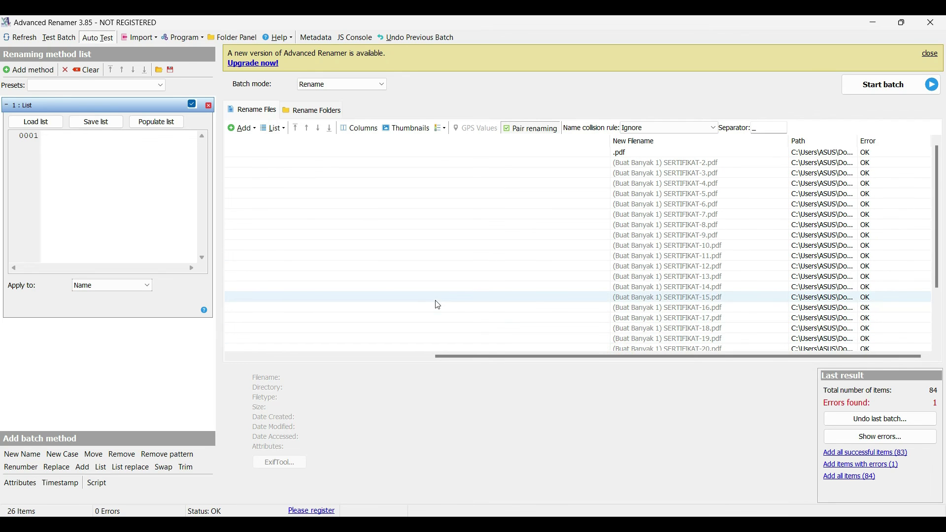
# - Switch to the PESERTA WEBINAR 5 MRT workbook in Excel and copy the participant names in A2:A27
pyautogui.click(79, 141)
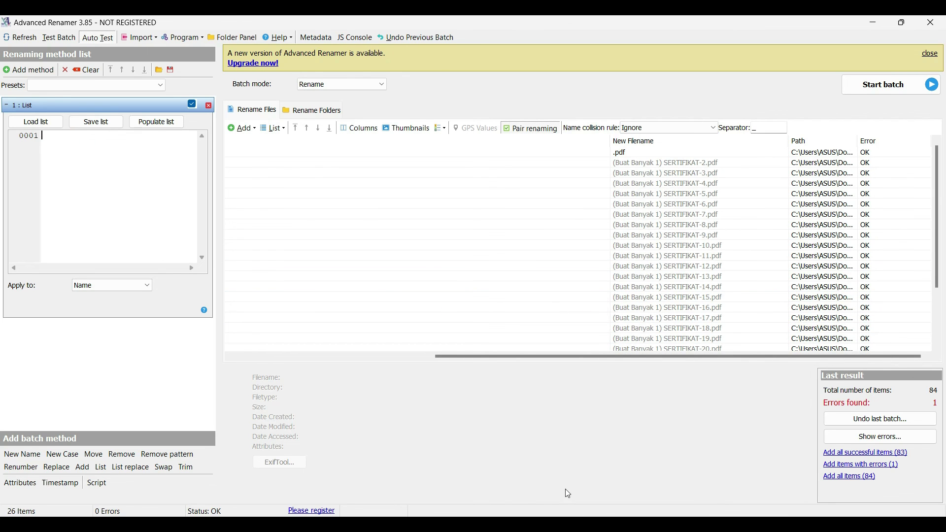
pyautogui.moveTo(382, 525)
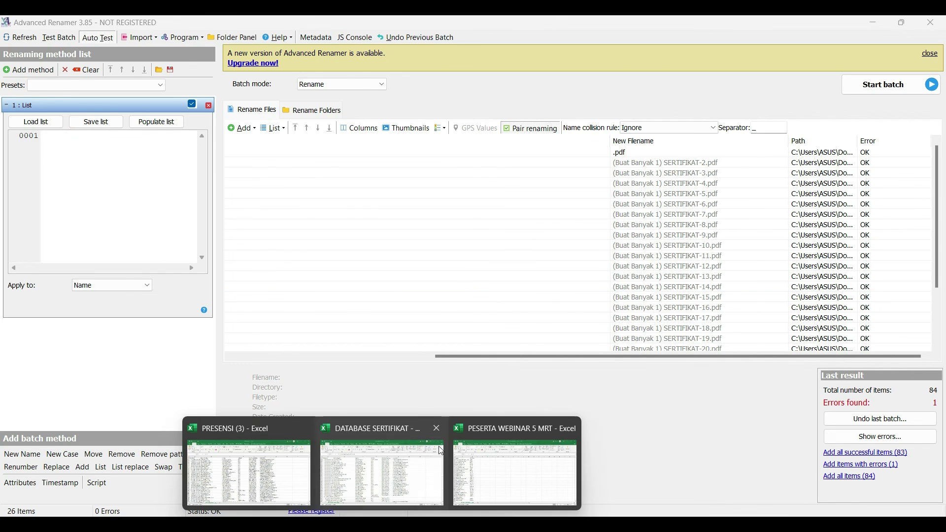
pyautogui.click(522, 468)
pyautogui.click(76, 167)
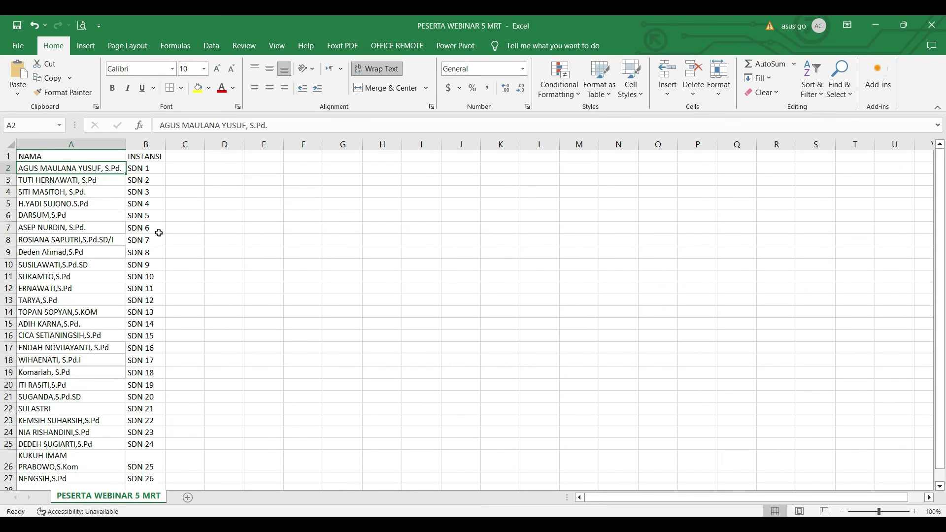
pyautogui.scroll(-7, 102, 363)
pyautogui.keyDown('shift'); pyautogui.click(49, 228); pyautogui.keyUp('shift')
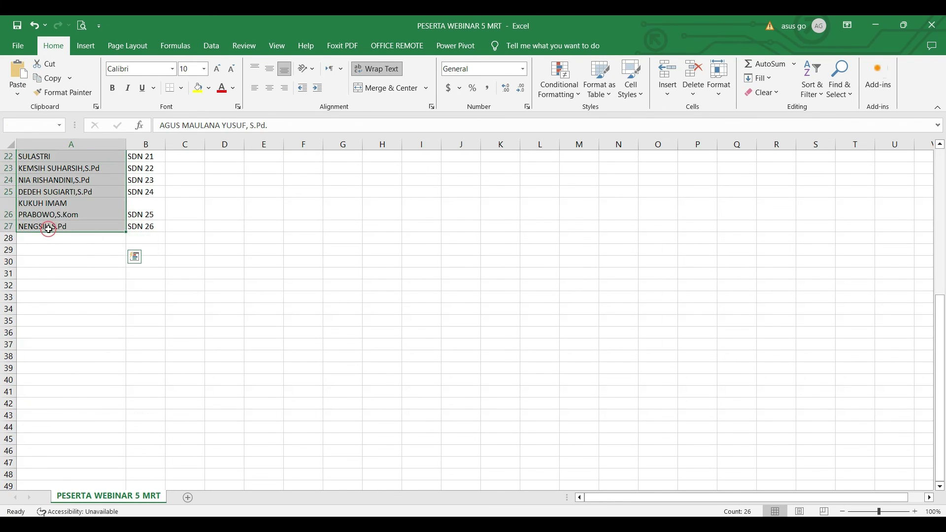
pyautogui.hotkey('ctrl', 'c')
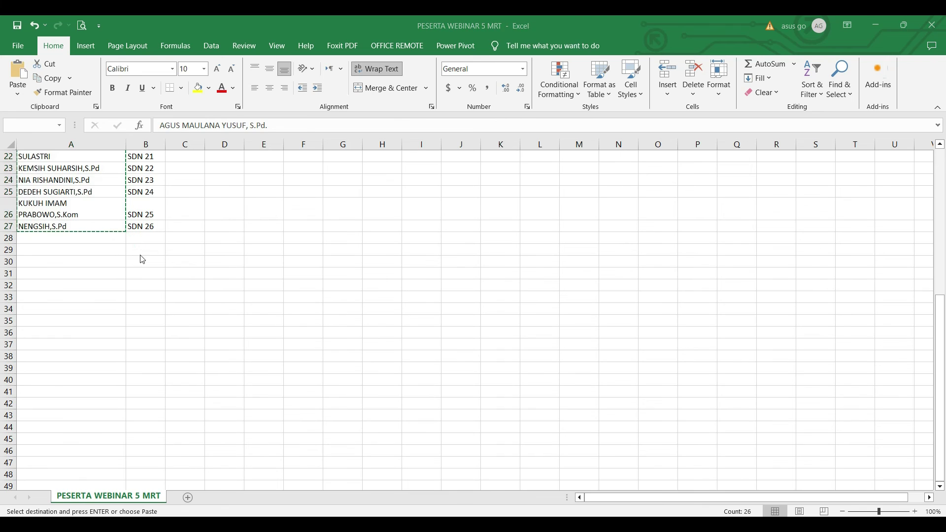
# - Return to Advanced Renamer, paste the copied participant names into the List method and remove the trailing empty line
pyautogui.hotkey('alt', 'Tab')
pyautogui.click(81, 149)
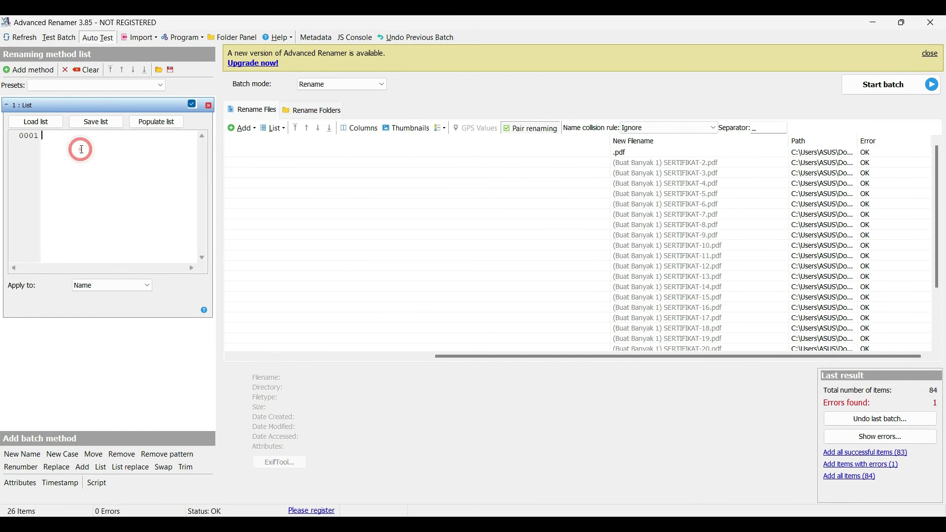
pyautogui.hotkey('ctrl', 'v')
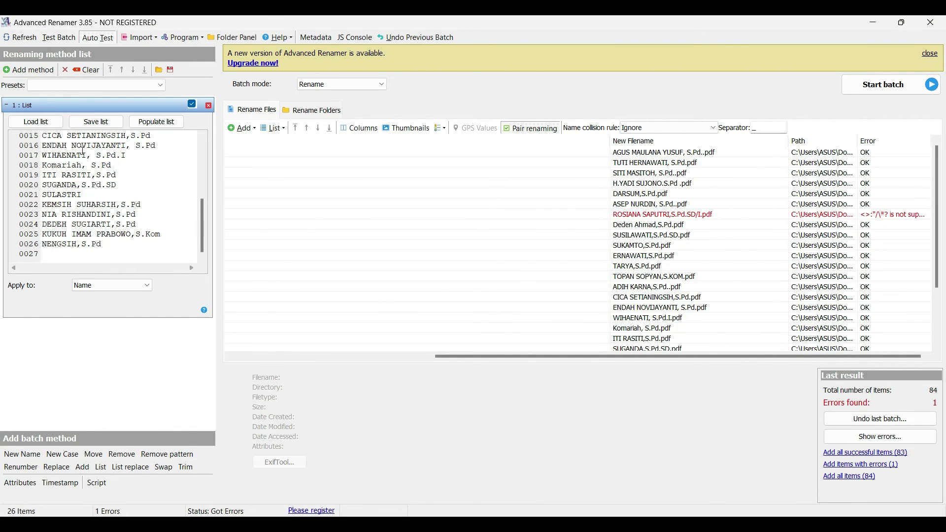
pyautogui.press('BackSpace')
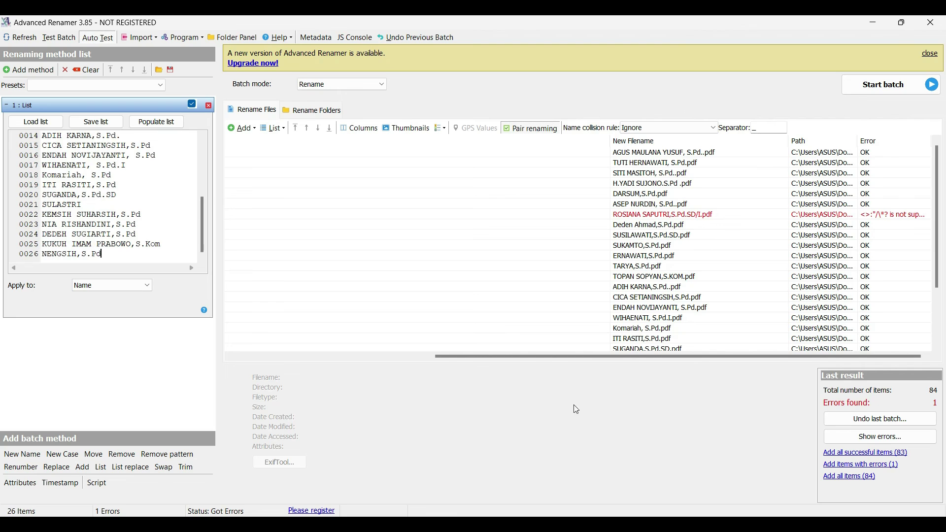
# - Run the rename batch, skipping erroneous files, and close the progress report
pyautogui.click(878, 88)
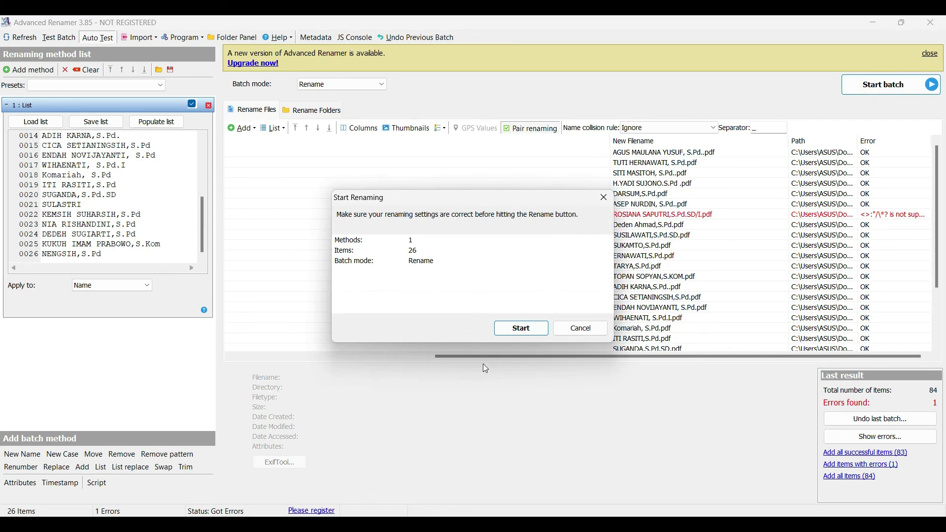
pyautogui.click(510, 329)
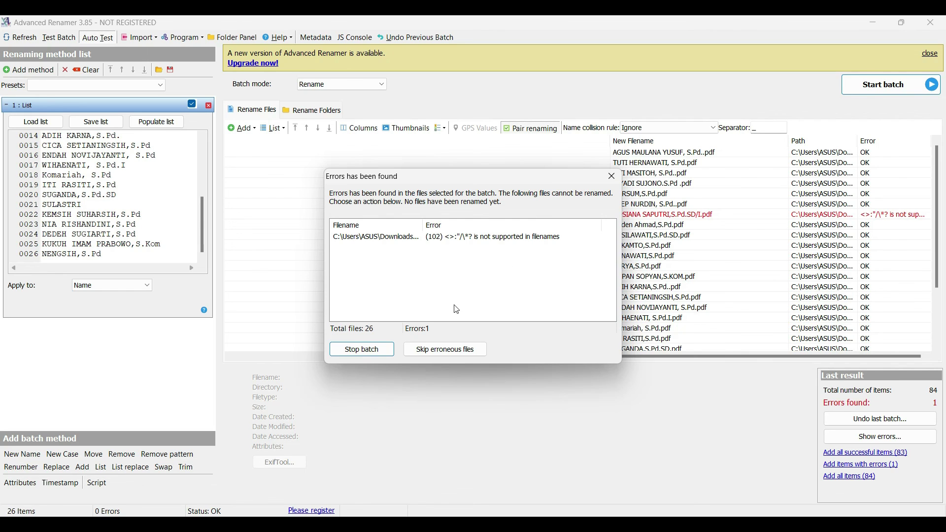
pyautogui.click(469, 349)
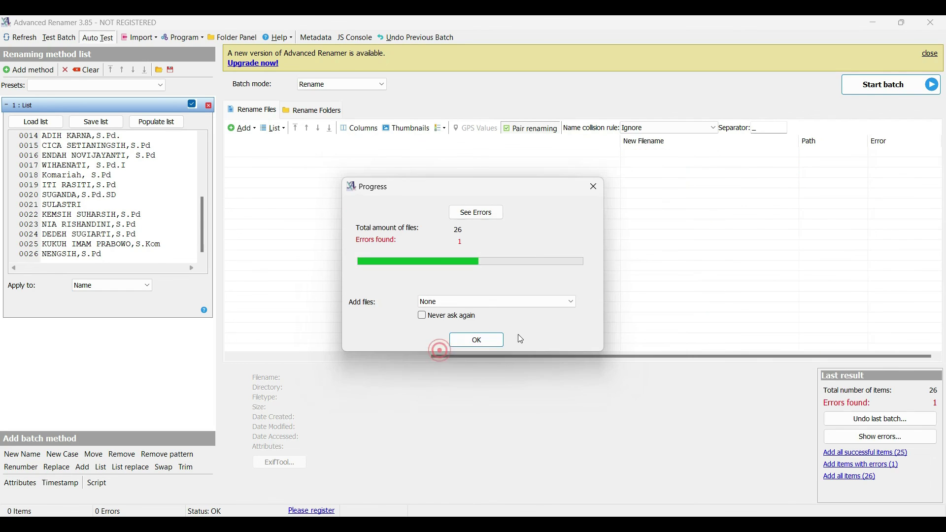
pyautogui.click(478, 344)
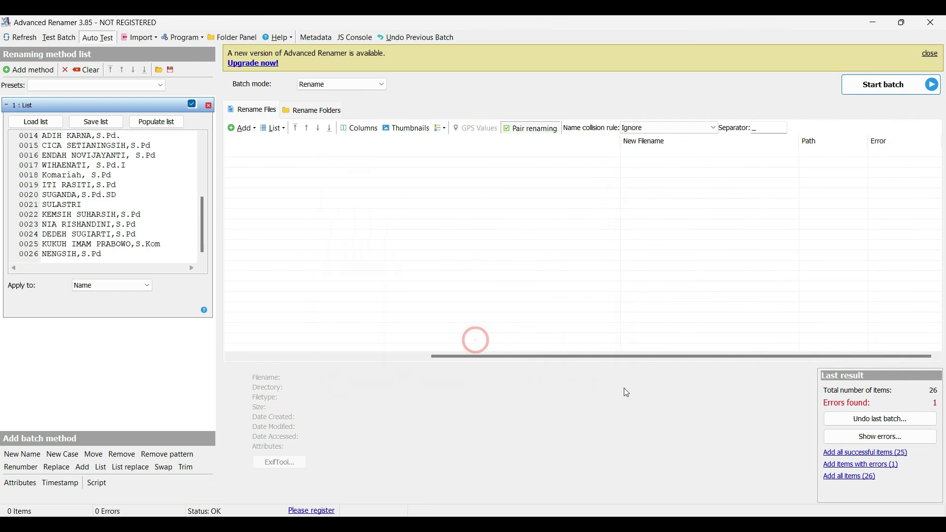
# - Switch to the "ilovepdf_split (2)" folder in File Explorer and check the recipient in "(Buat Banyak 1) SERTIFIKAT-7"
pyautogui.moveTo(436, 524)
pyautogui.click(493, 524)
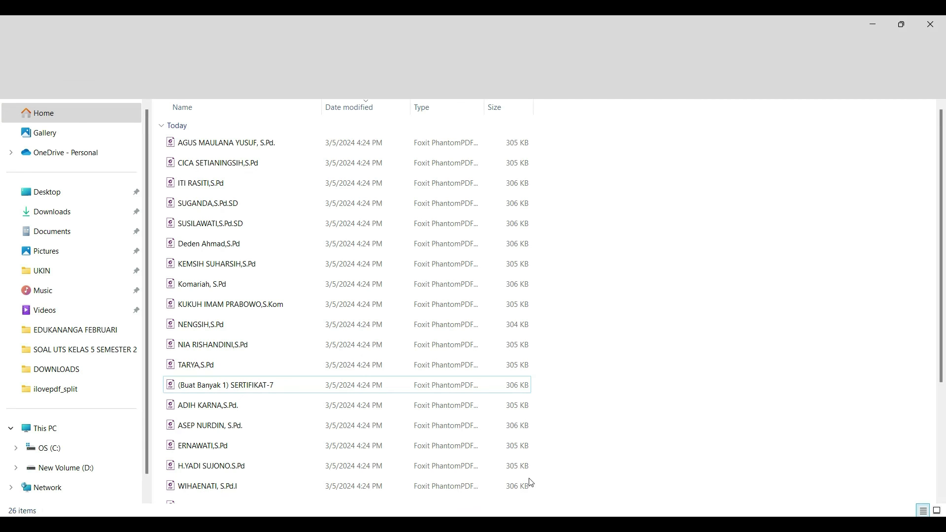
pyautogui.scroll(-1, 273, 205)
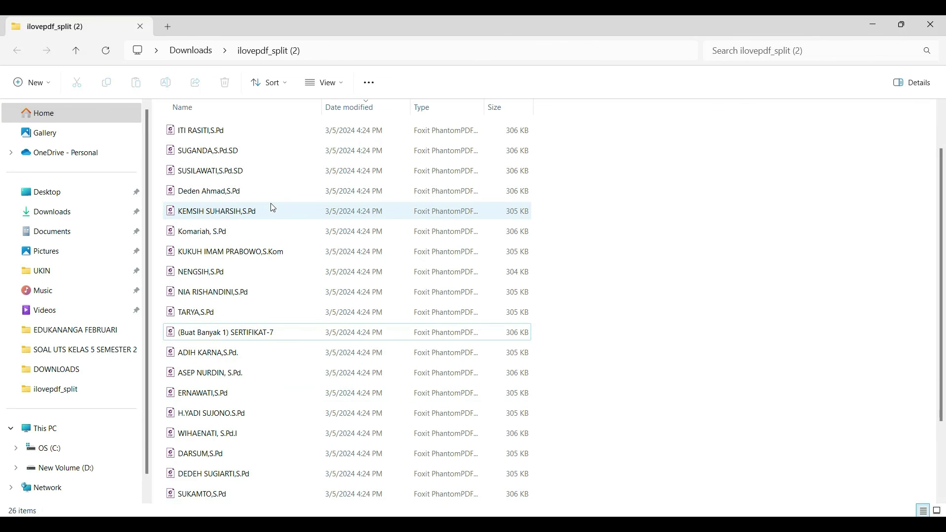
pyautogui.click(239, 335)
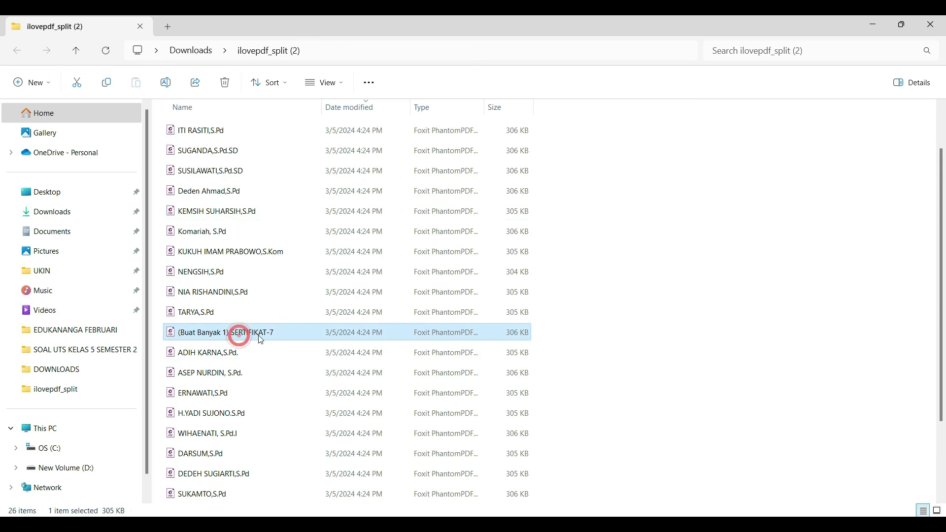
pyautogui.click(260, 336)
pyautogui.press('Return')
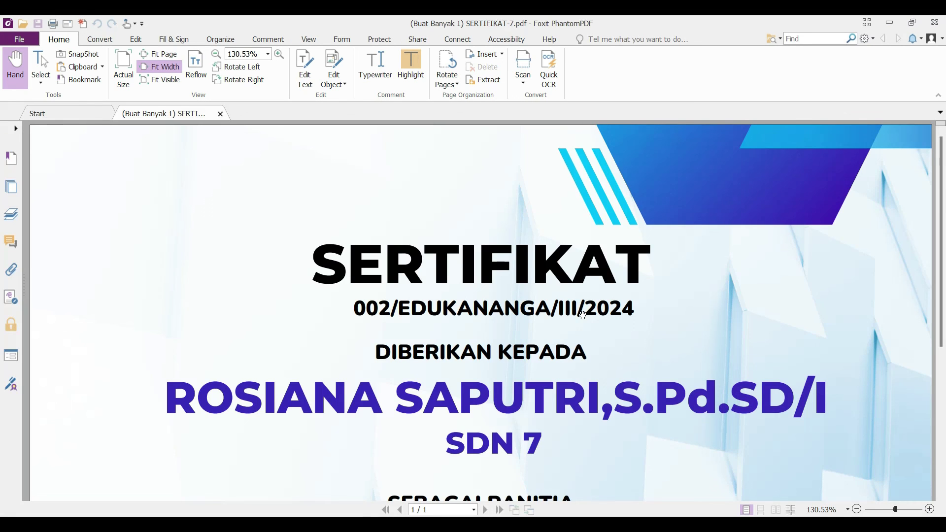
pyautogui.click(934, 27)
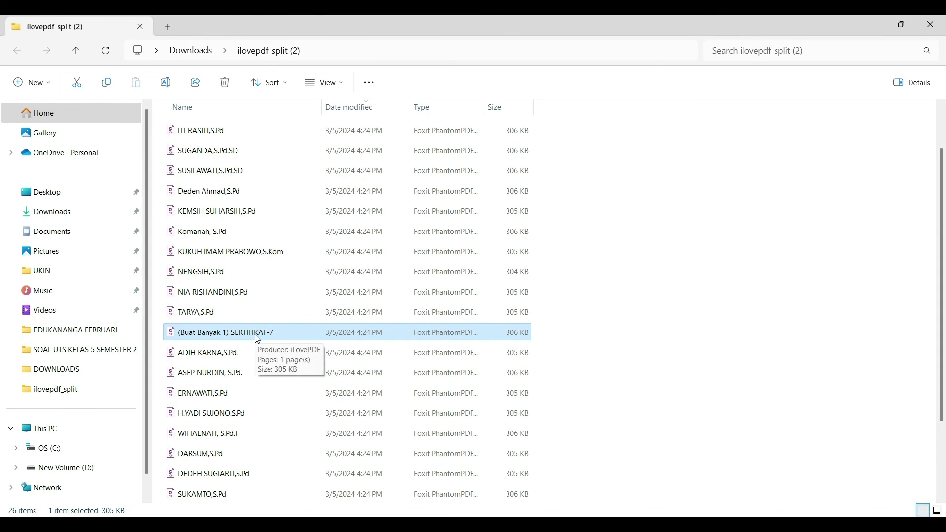
# - Check the first two renamed certificates against their file names, closing each, and return to Advanced Renamer
pyautogui.scroll(1, 326, 342)
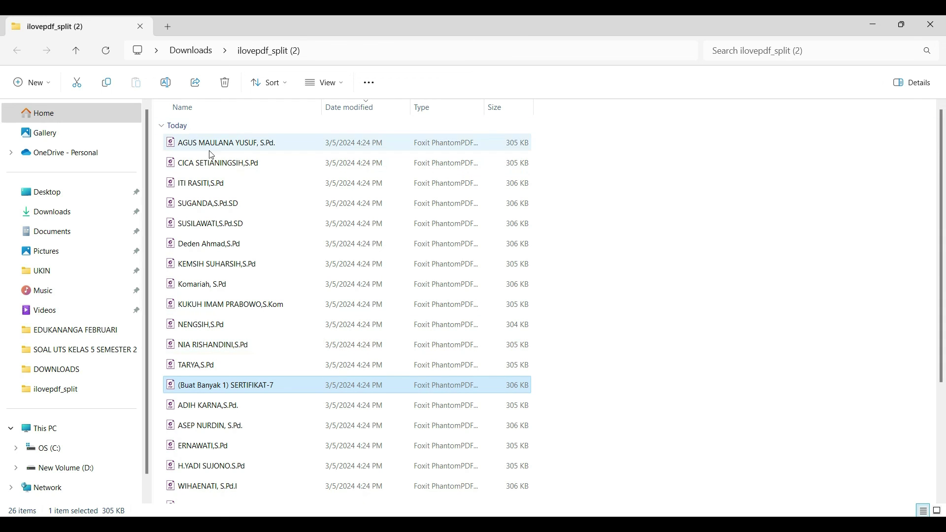
pyautogui.click(241, 148)
pyautogui.press('Return')
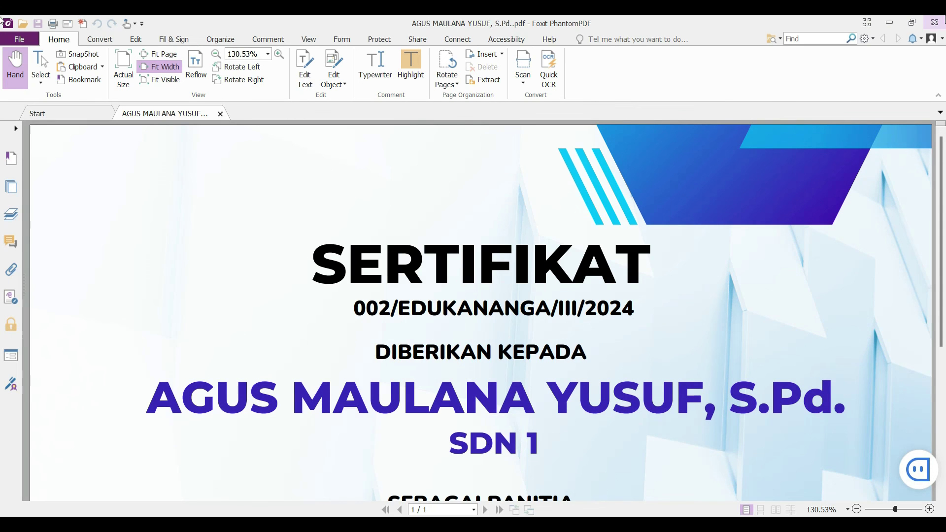
pyautogui.click(934, 29)
pyautogui.doubleClick(200, 162)
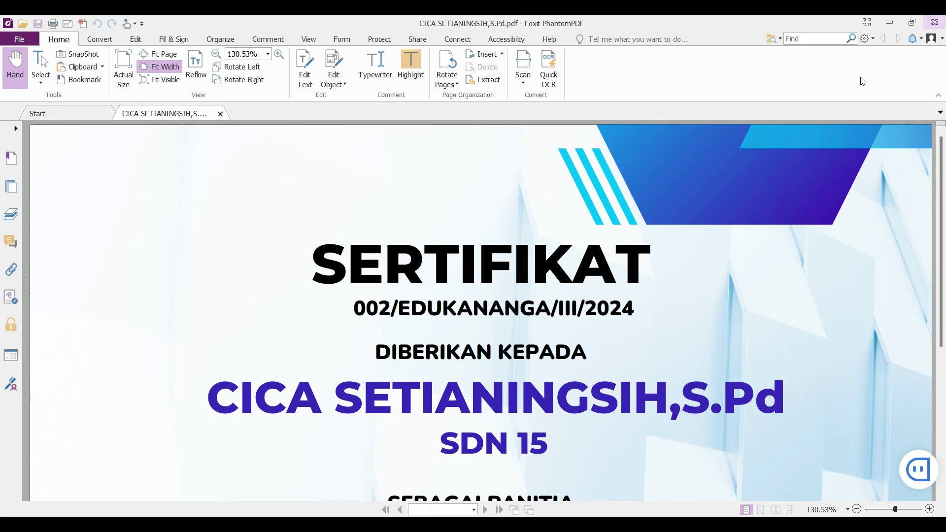
pyautogui.hotkey('alt', 'F4')
pyautogui.scroll(3, 308, 275)
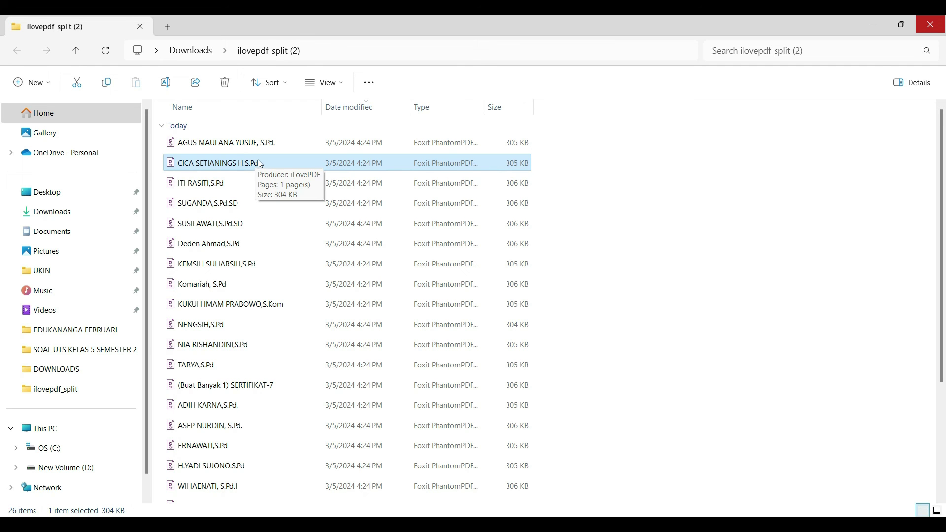
pyautogui.click(868, 19)
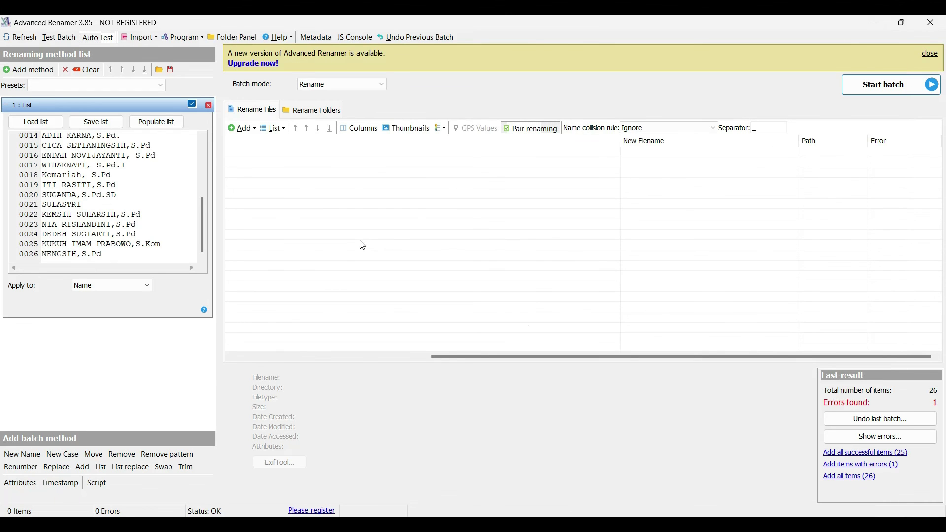